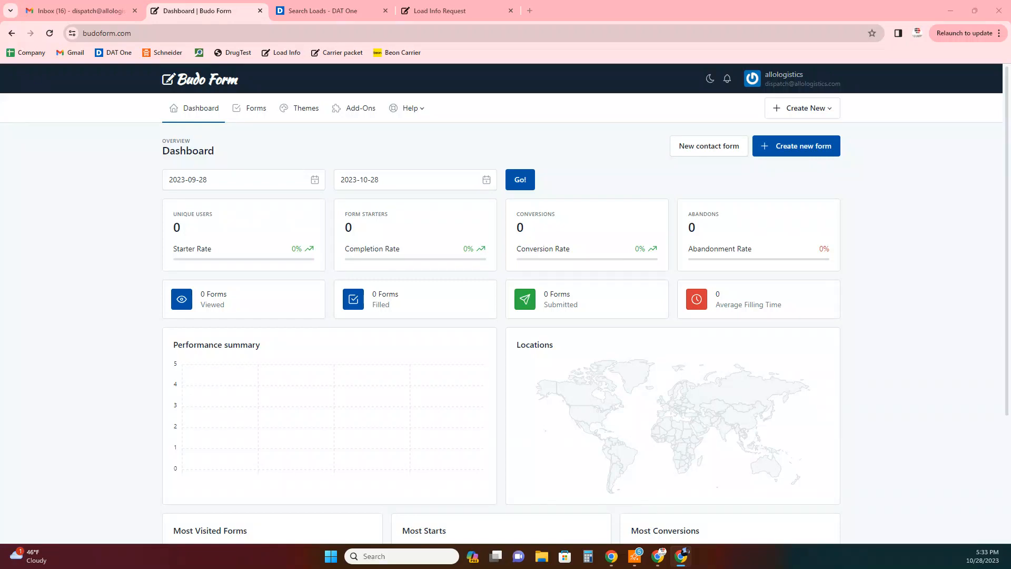
- Switch to the DAT One Search Loads tab showing 12 van loads from Keokuk, IA
{"action": "left_click", "coordinate": [345, 11]}
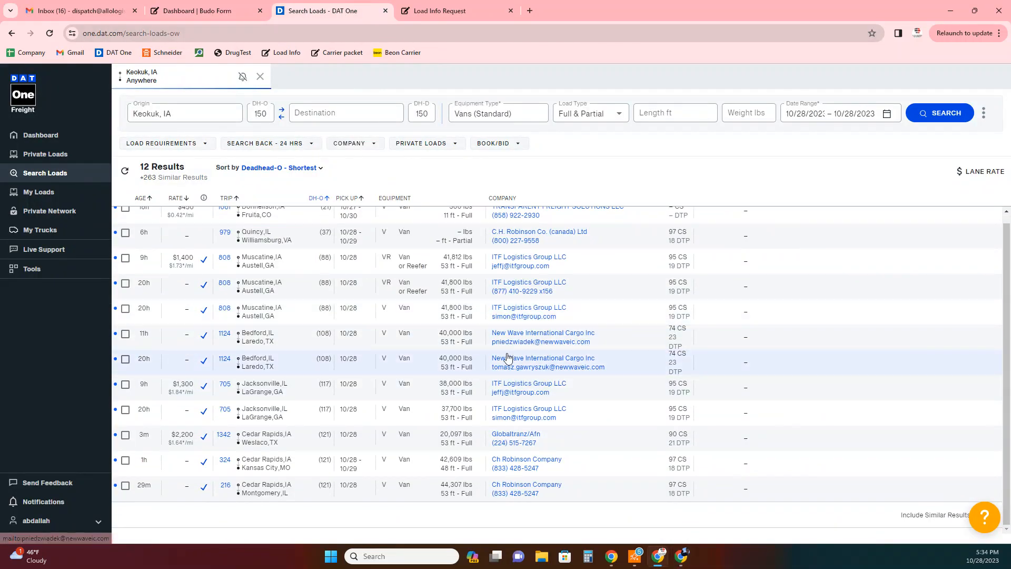
- Select the broker email on the Bedford, IL to Laredo, TX load and view its 1124 mi details
{"action": "left_click_drag", "start_coordinate": [494, 343], "coordinate": [543, 348]}
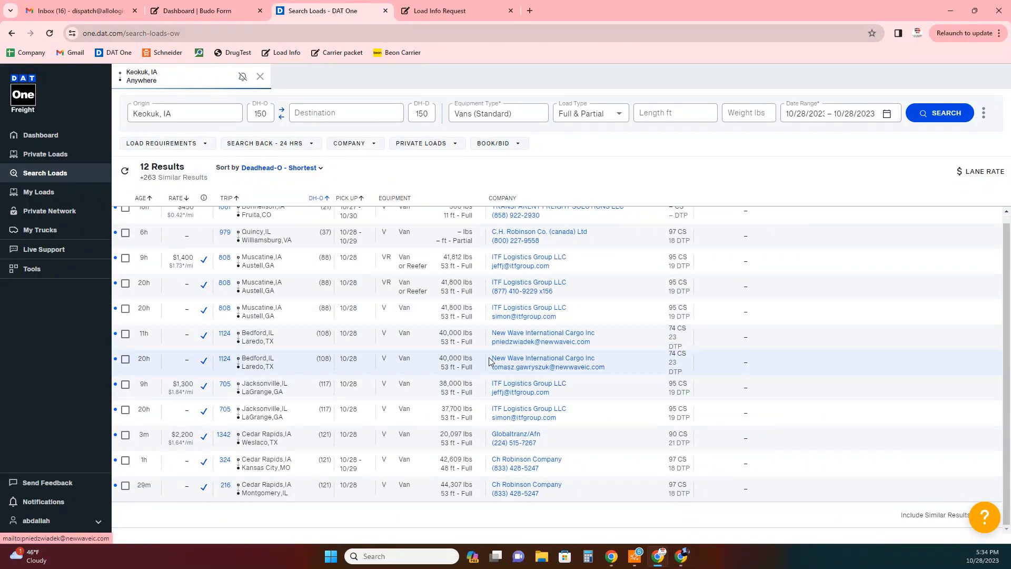
{"action": "left_click_drag", "start_coordinate": [605, 347], "coordinate": [491, 342]}
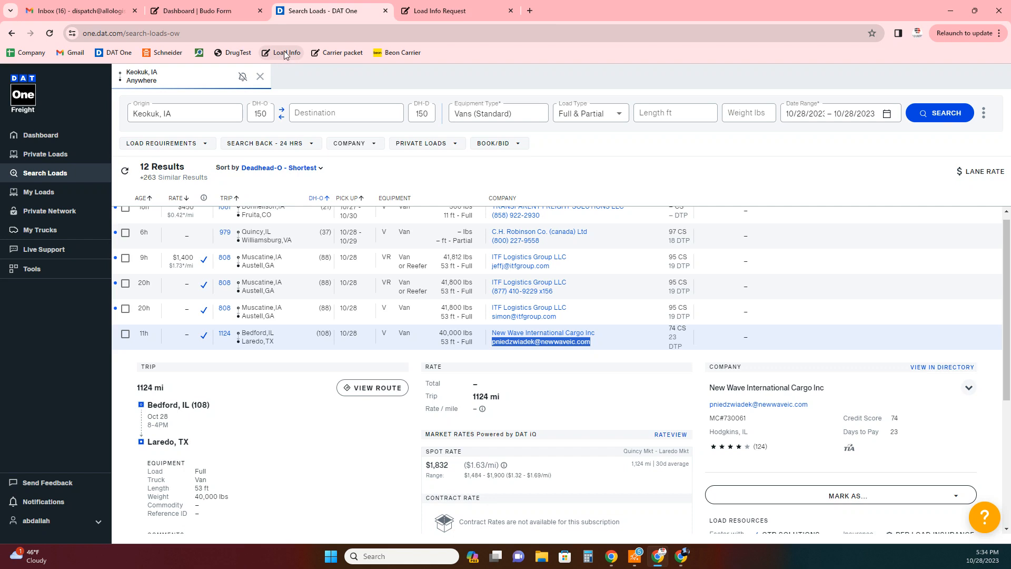
{"action": "left_click", "coordinate": [431, 11]}
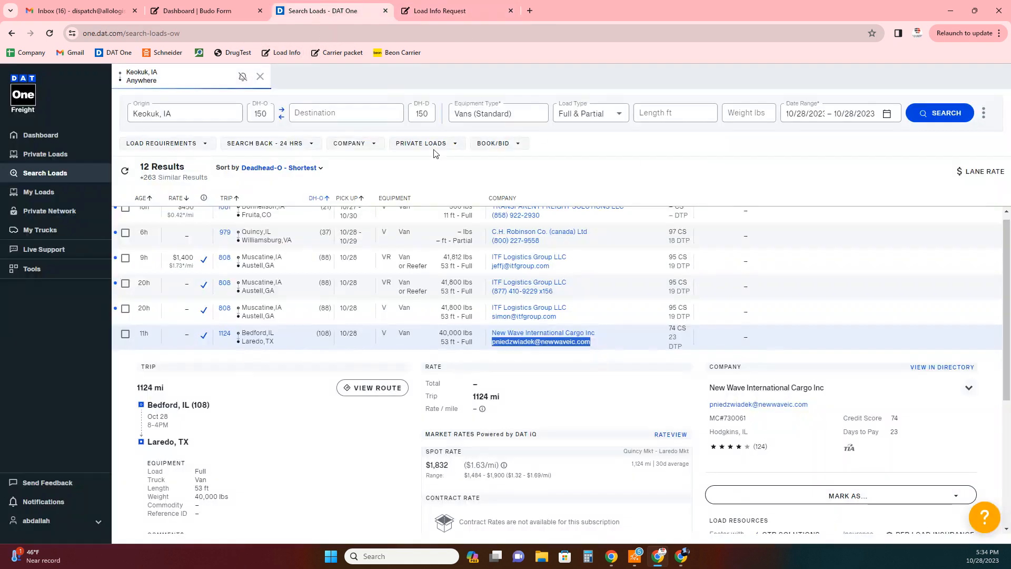
{"action": "left_click", "coordinate": [358, 11]}
- Submit the Load Info Request with From Bedford, To Laredo and the dispatch address as broker email
{"action": "left_click", "coordinate": [444, 14]}
{"action": "left_click", "coordinate": [324, 168]}
{"action": "type", "text": "Bedo"}
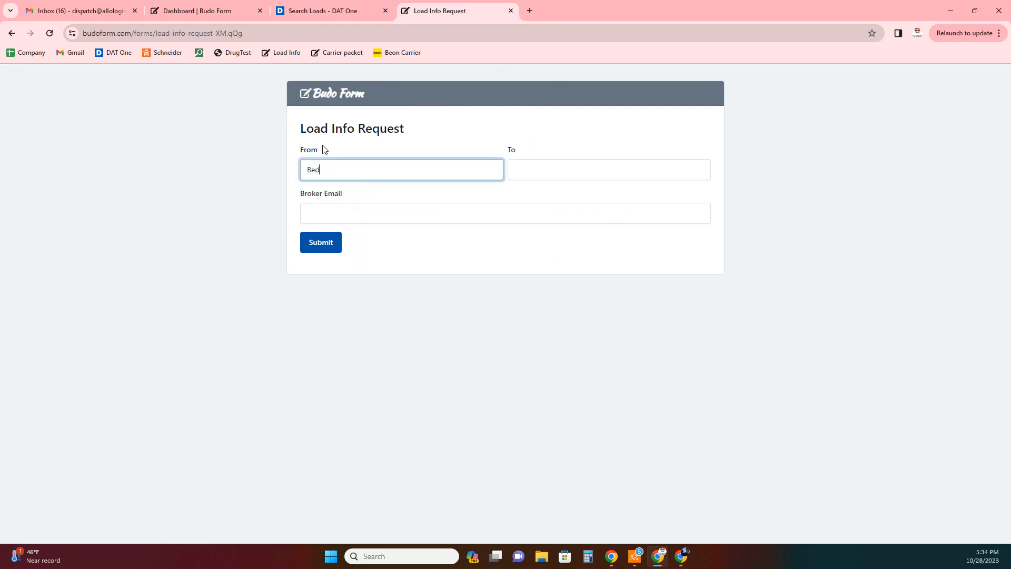
{"action": "key", "text": "Tab"}
{"action": "type", "text": "Lared"}
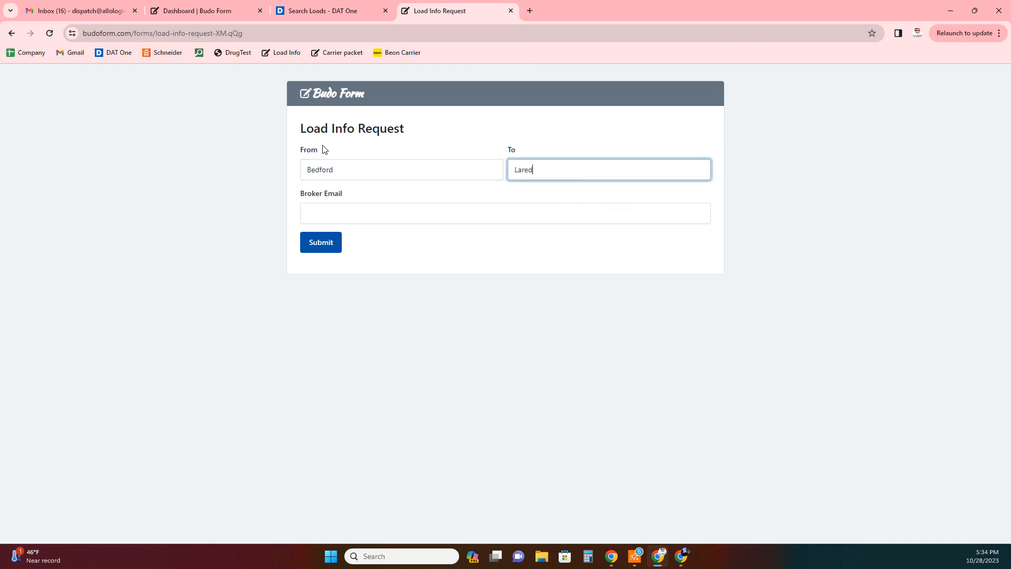
{"action": "left_click", "coordinate": [314, 215]}
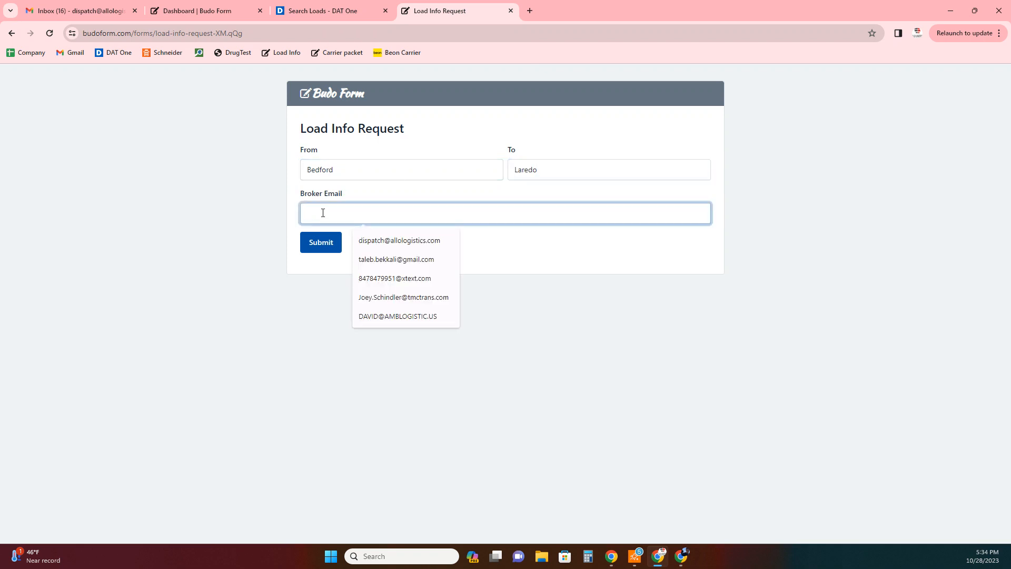
{"action": "left_click", "coordinate": [391, 237]}
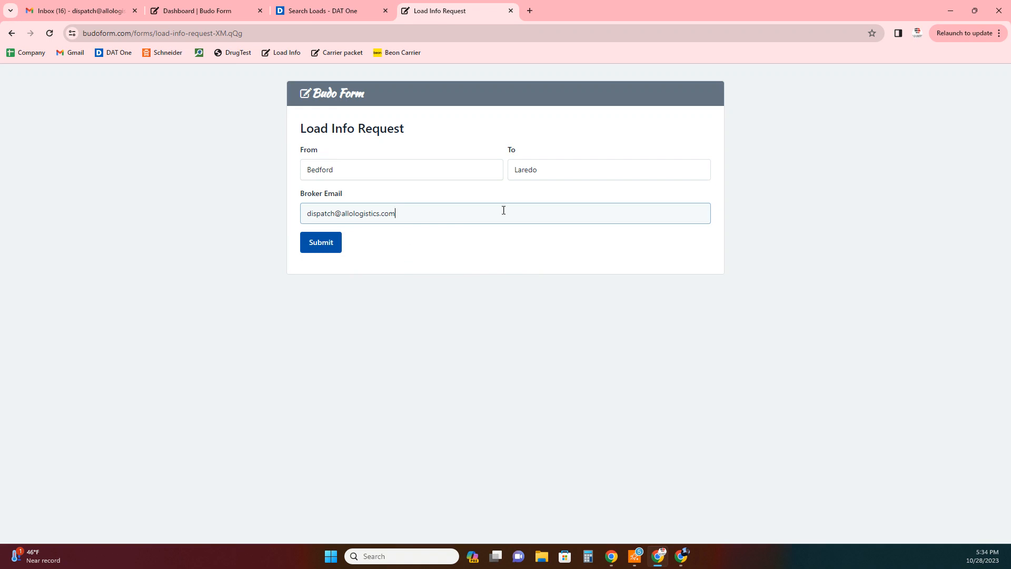
{"action": "left_click", "coordinate": [324, 246]}
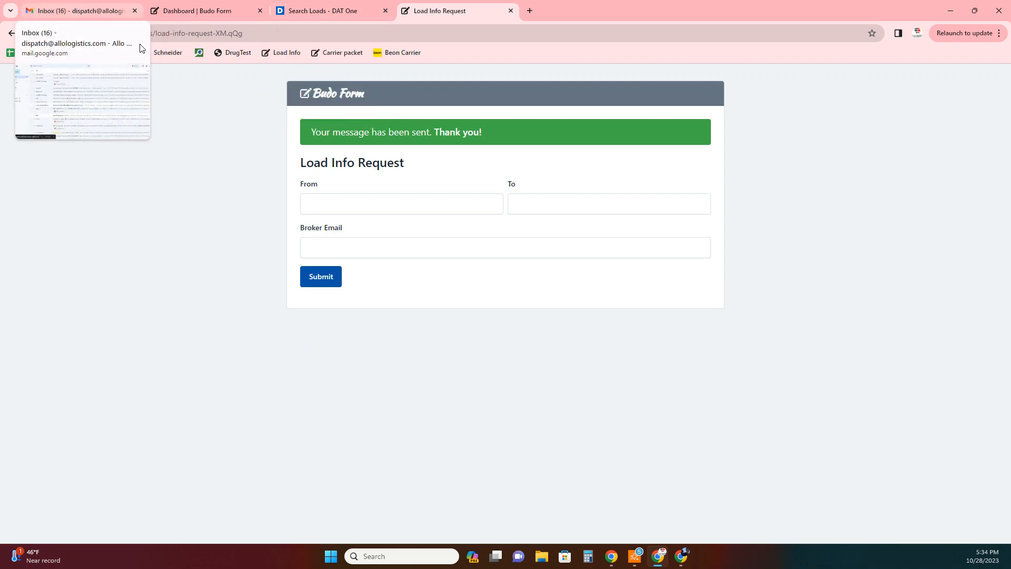
- Go to the Gmail inbox and refresh it for new mail
{"action": "left_click", "coordinate": [107, 20]}
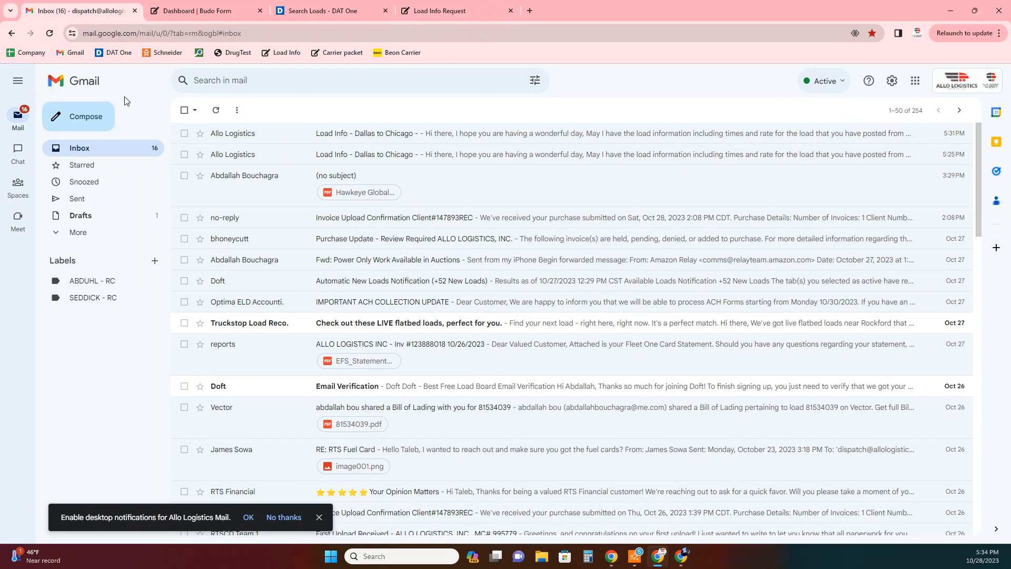
{"action": "left_click", "coordinate": [217, 112]}
{"action": "scroll", "coordinate": [490, 299], "scroll_direction": "down", "scroll_amount": 6}
{"action": "scroll", "coordinate": [490, 298], "scroll_direction": "up", "scroll_amount": 6}
- Delete both Allo Logistics 'Dallas to Chicago' test emails, then refresh the inbox
{"action": "left_click", "coordinate": [184, 134]}
{"action": "left_click", "coordinate": [184, 155]}
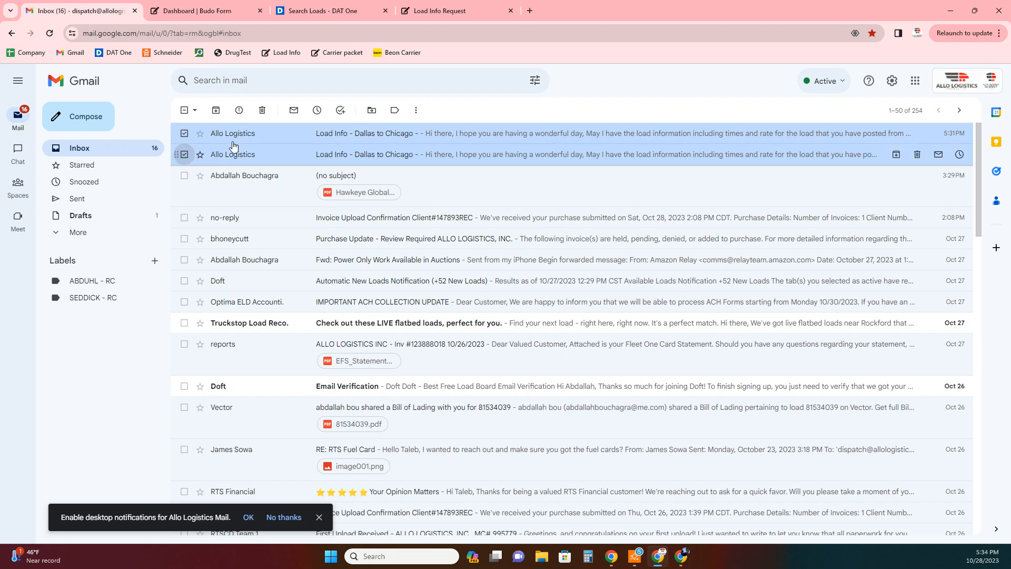
{"action": "left_click", "coordinate": [263, 110]}
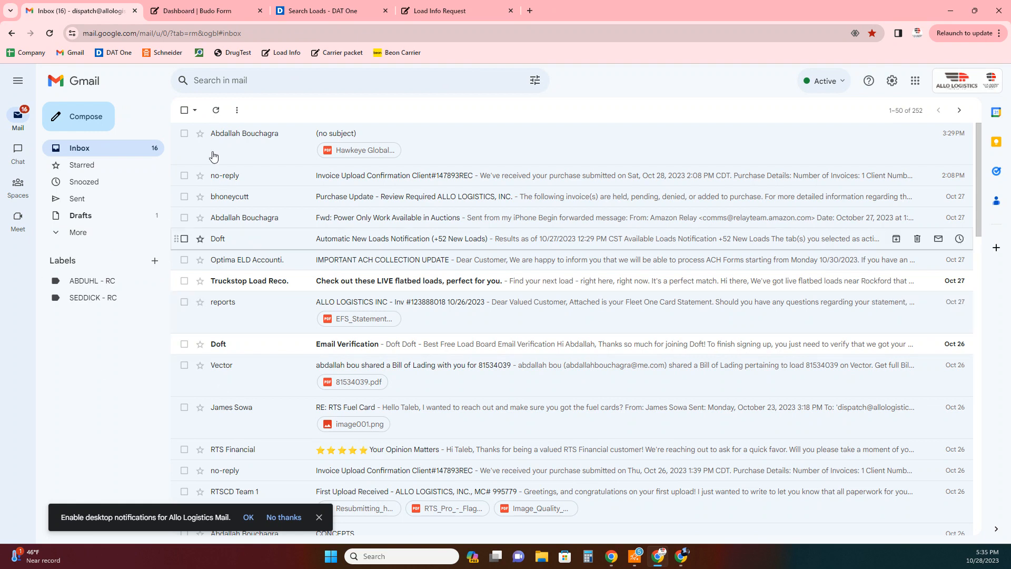
{"action": "left_click", "coordinate": [217, 111]}
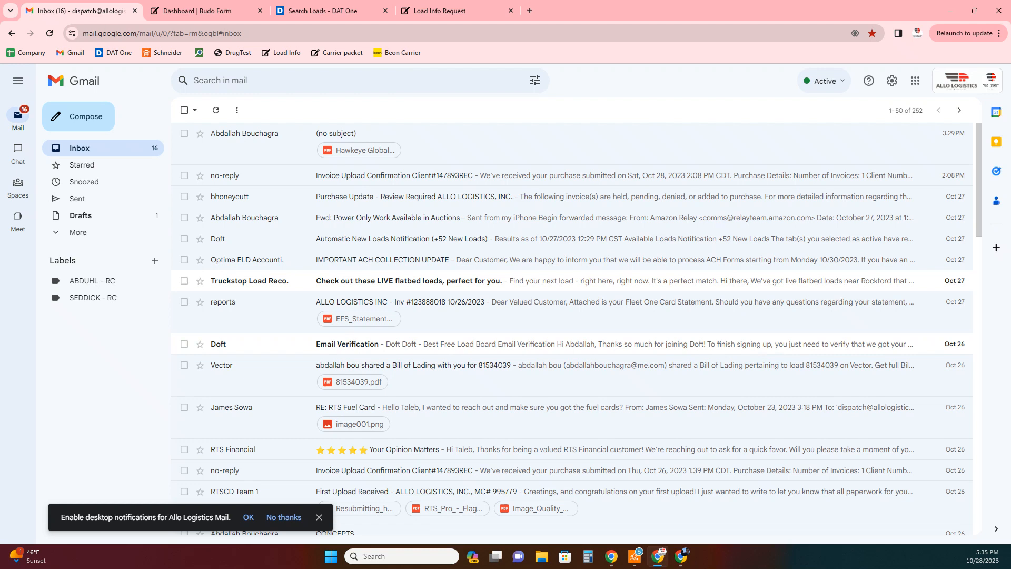
- Refresh Gmail and open the new 'Load Info - Bedford to Laredo' email from Allo Logistics
{"action": "left_click", "coordinate": [216, 110]}
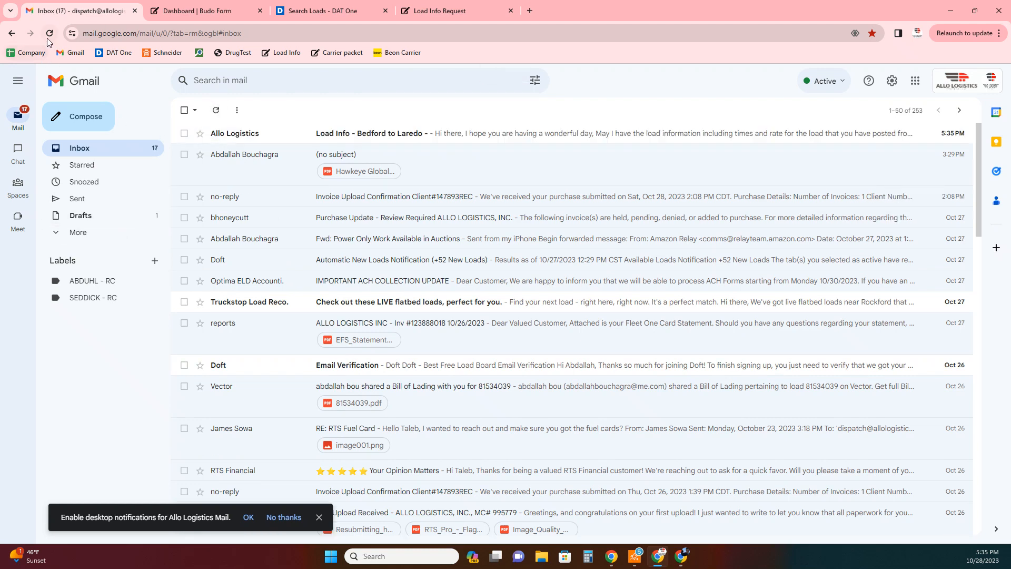
{"action": "left_click", "coordinate": [455, 133]}
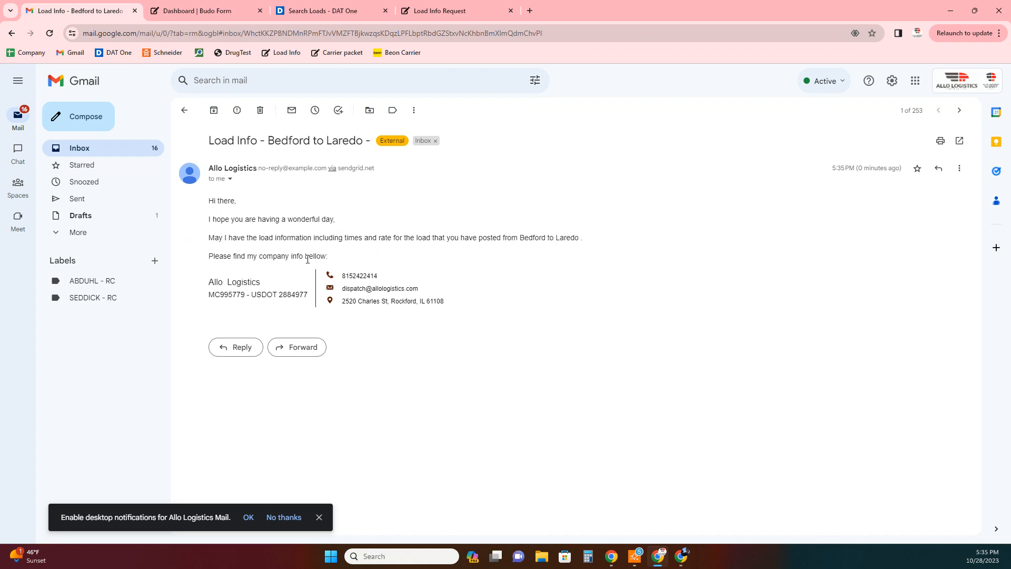
{"action": "left_click_drag", "start_coordinate": [244, 285], "coordinate": [440, 316]}
{"action": "left_click", "coordinate": [495, 349]}
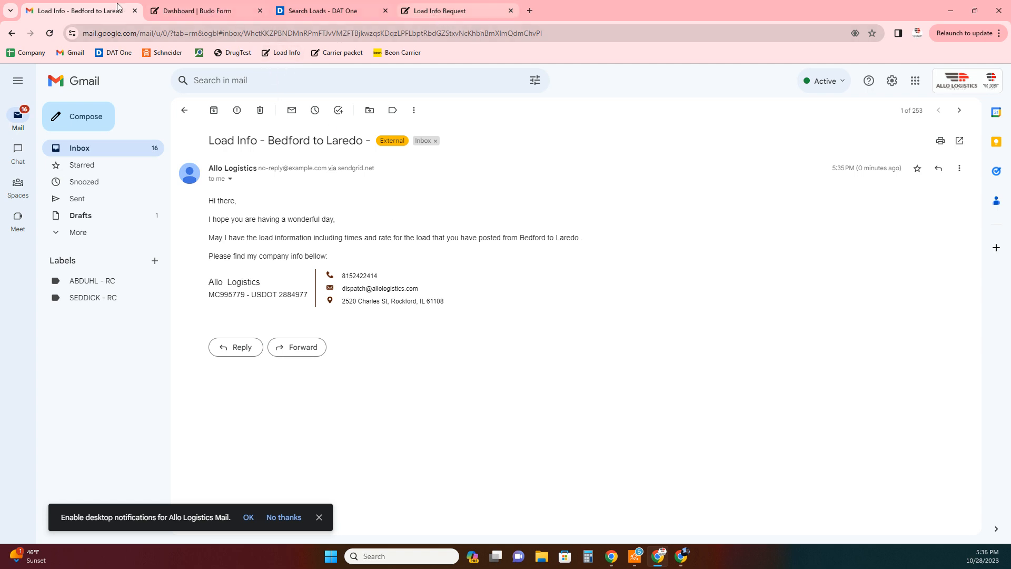
- Start a new form from the Budo Form dashboard and close the old Load Info Request page
{"action": "left_click", "coordinate": [209, 15]}
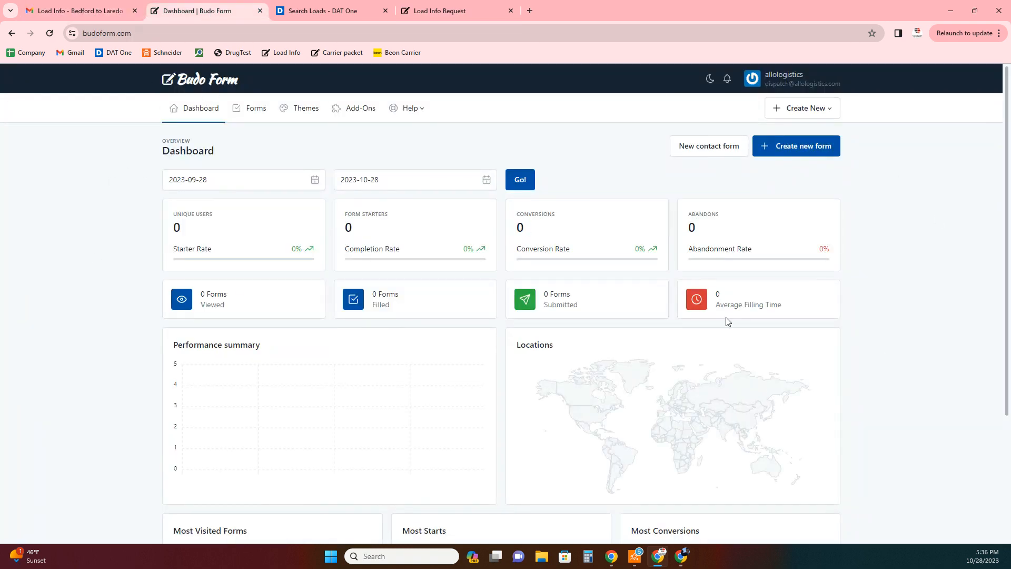
{"action": "left_click", "coordinate": [804, 146]}
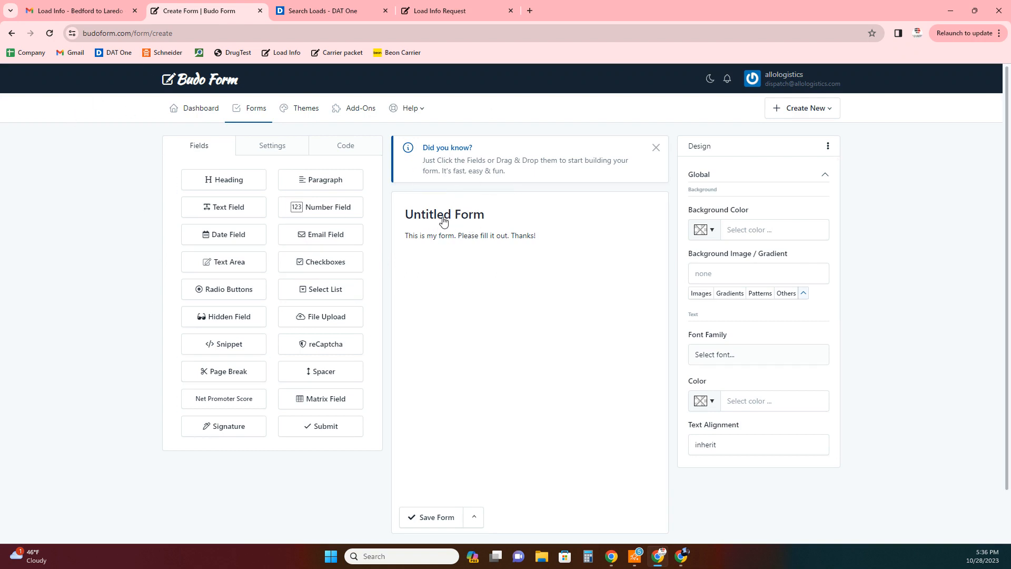
{"action": "left_click", "coordinate": [447, 18]}
{"action": "key", "text": "ctrl+w"}
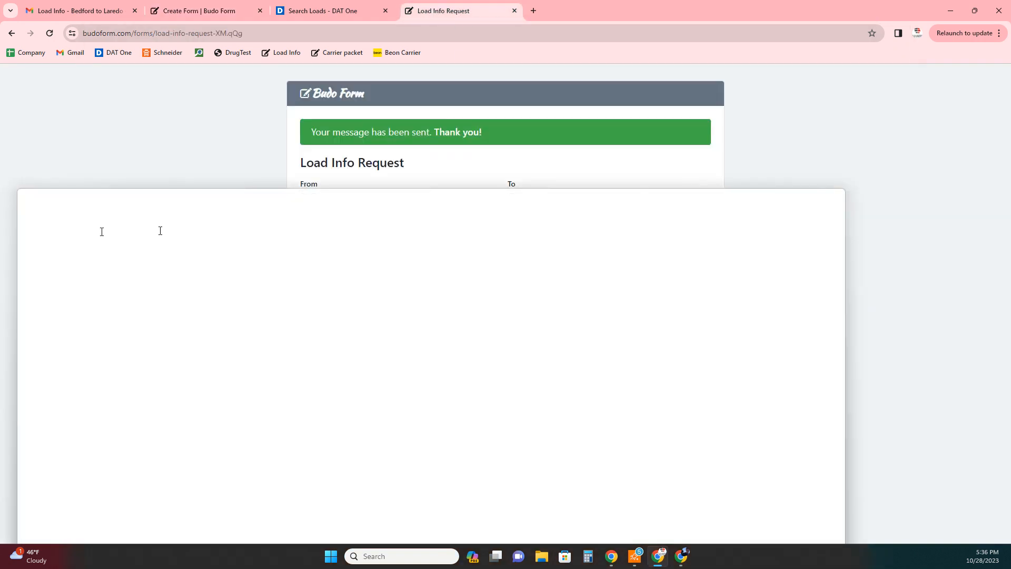
{"action": "left_click", "coordinate": [200, 11]}
- Replace the Untitled Form heading text with 'Load Info Request'
{"action": "left_click", "coordinate": [433, 222]}
{"action": "left_click_drag", "start_coordinate": [724, 148], "coordinate": [641, 164]}
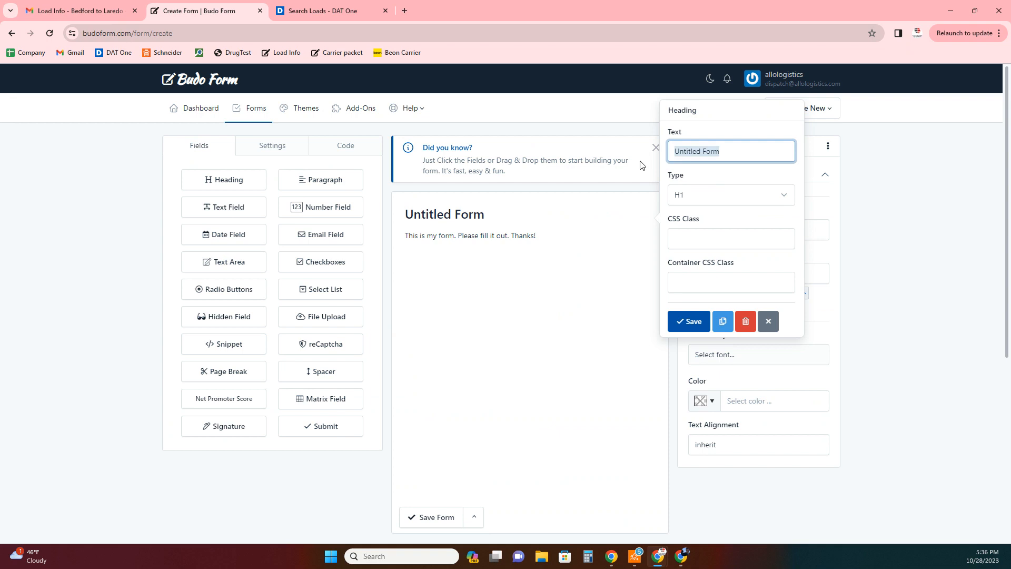
{"action": "type", "text": "Load Info Request"}
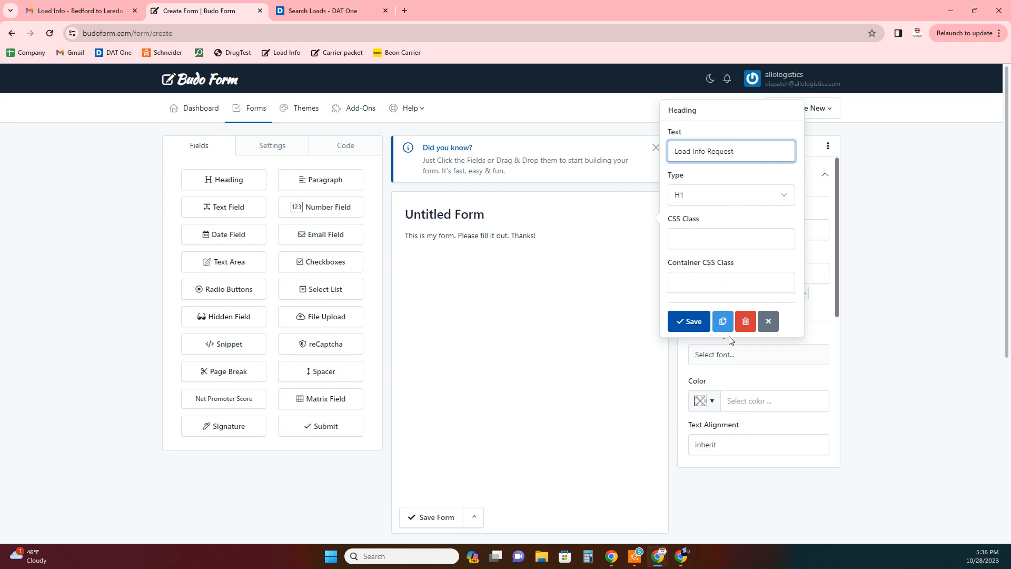
- Save the heading and delete the placeholder paragraph
{"action": "left_click", "coordinate": [689, 321]}
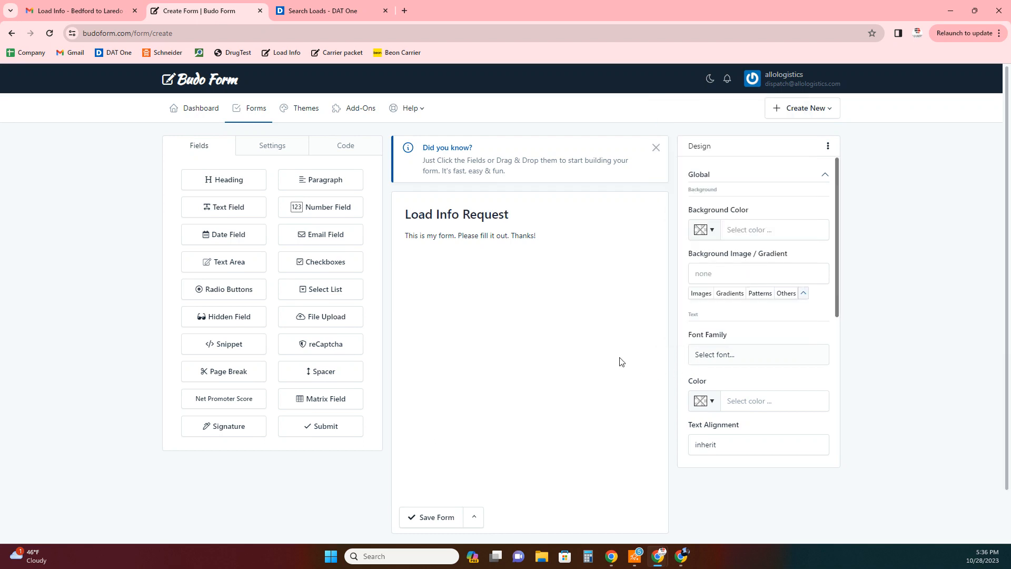
{"action": "left_click", "coordinate": [463, 240]}
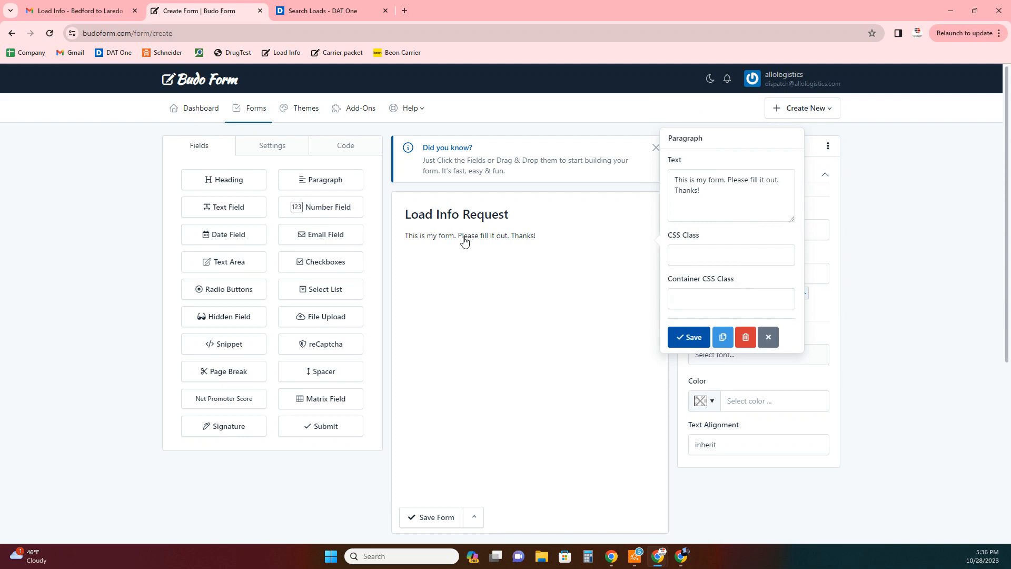
{"action": "left_click", "coordinate": [745, 339]}
{"action": "key", "text": "Return"}
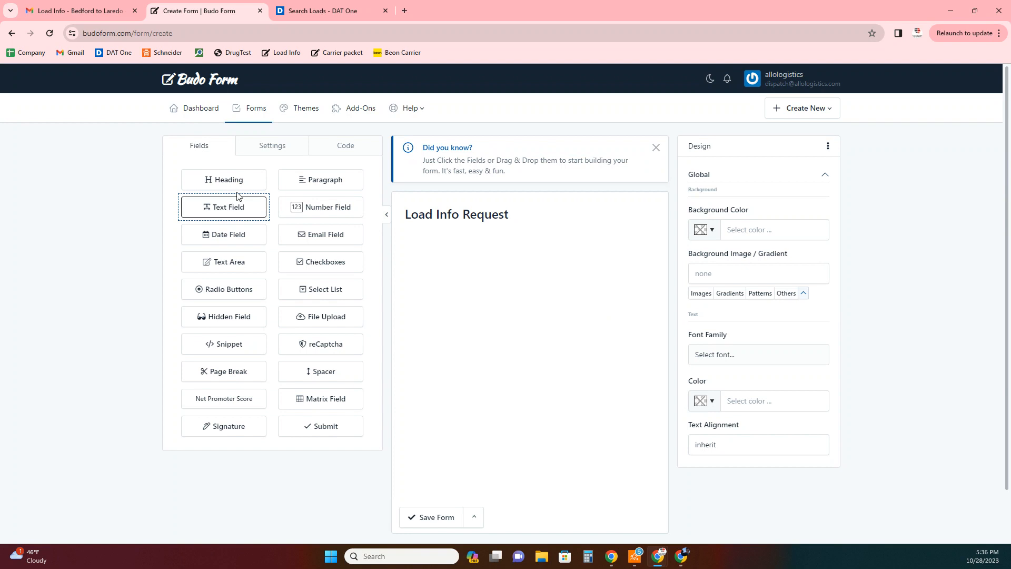
- Add a text input labelled 'From'
{"action": "left_click_drag", "start_coordinate": [215, 214], "coordinate": [446, 262]}
{"action": "left_click", "coordinate": [429, 243]}
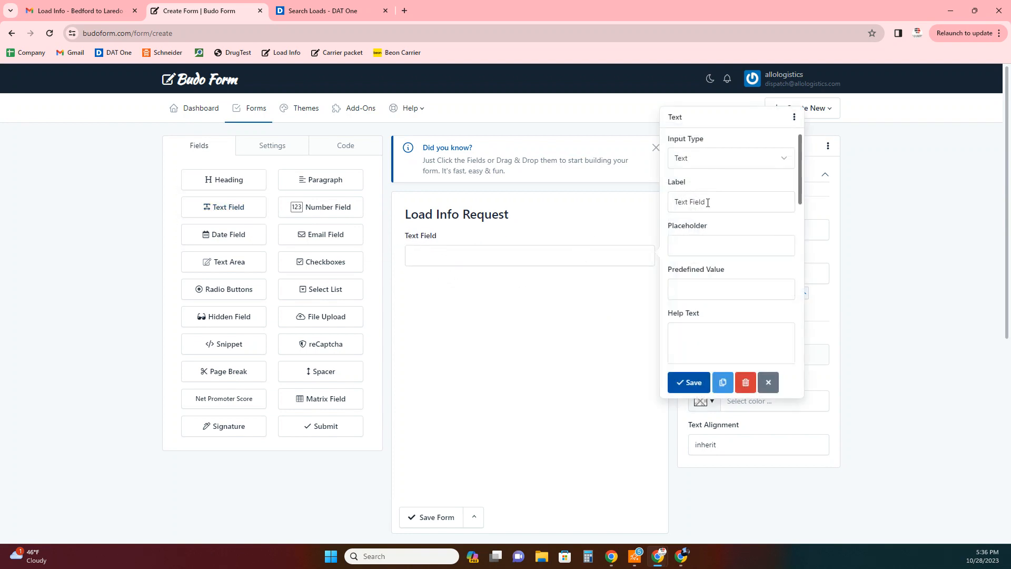
{"action": "left_click_drag", "start_coordinate": [706, 204], "coordinate": [669, 205]}
{"action": "type", "text": "From"}
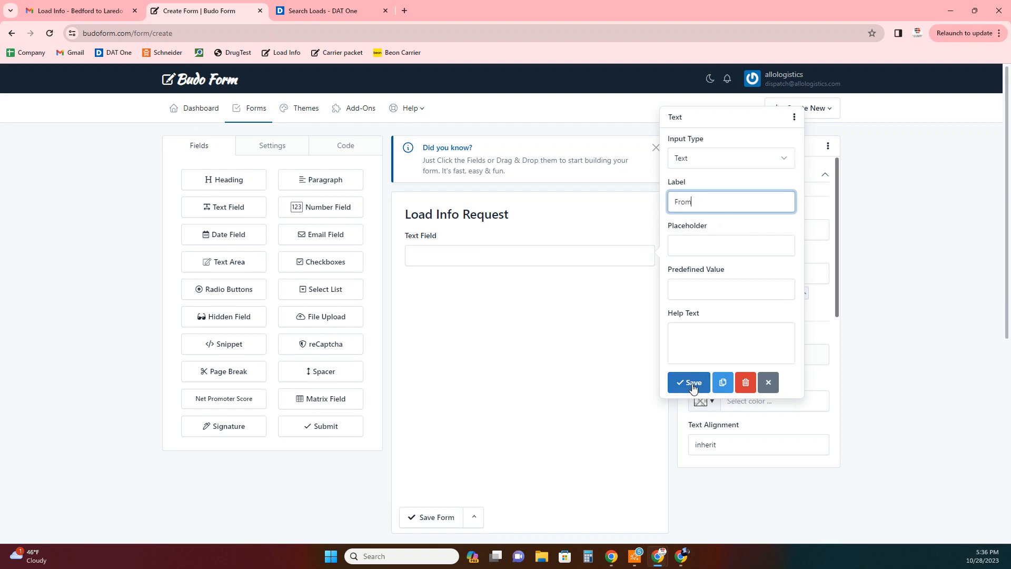
{"action": "left_click", "coordinate": [690, 383]}
- Remove a stray date input and add a second text field labelled 'To'
{"action": "left_click_drag", "start_coordinate": [210, 232], "coordinate": [417, 295]}
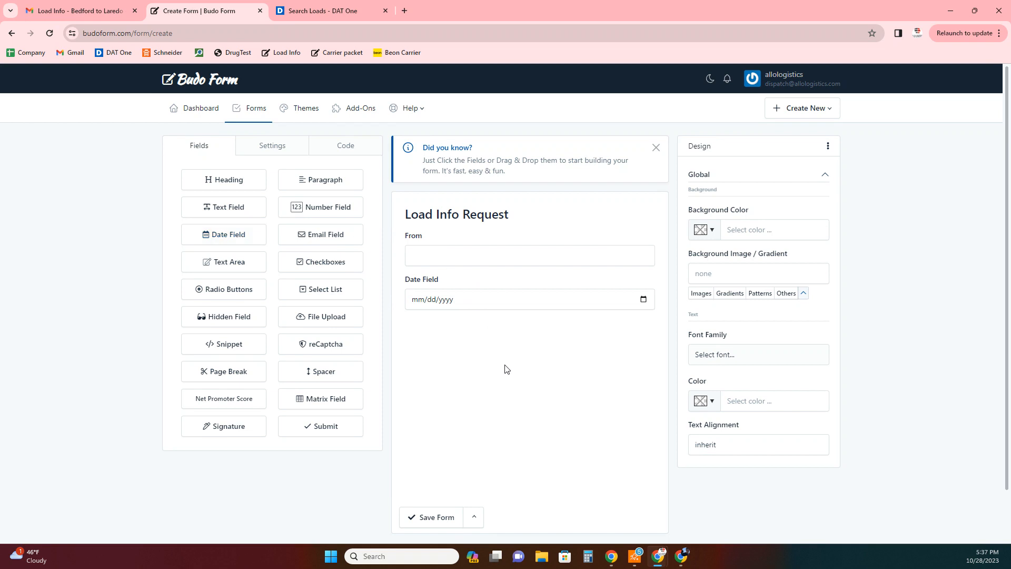
{"action": "left_click", "coordinate": [591, 308]}
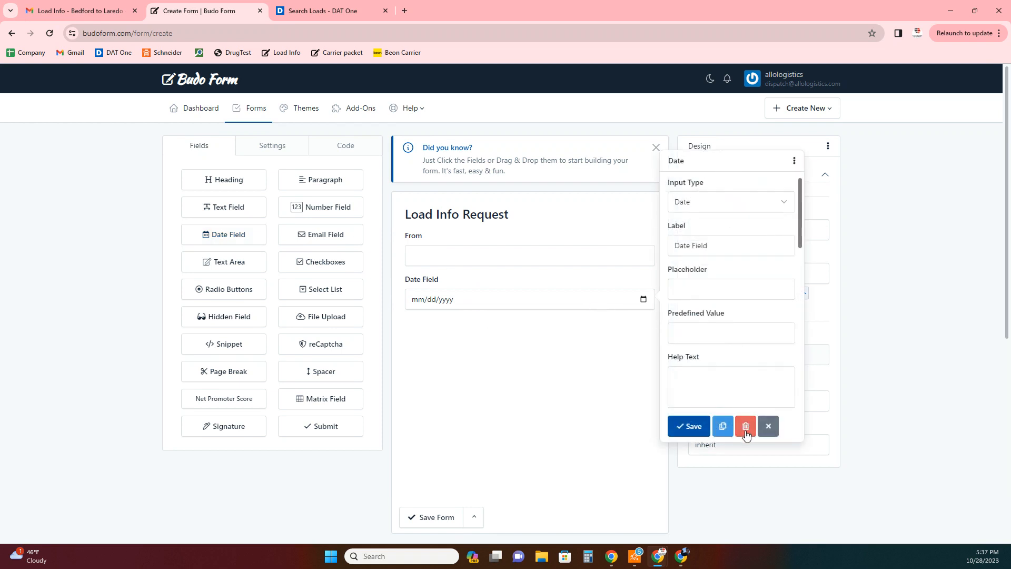
{"action": "left_click", "coordinate": [746, 426]}
{"action": "left_click", "coordinate": [549, 131]}
{"action": "left_click_drag", "start_coordinate": [208, 211], "coordinate": [455, 298]}
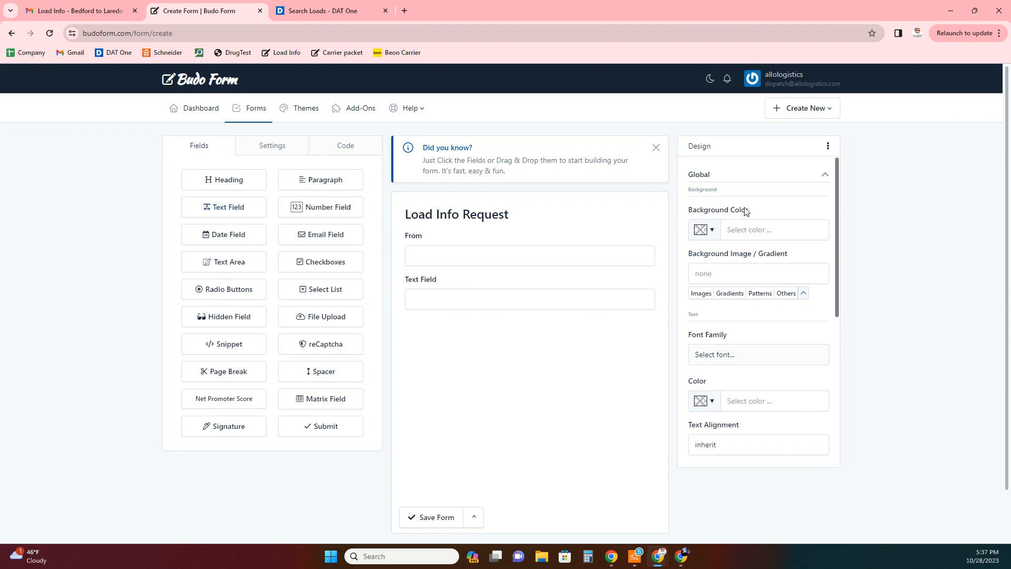
{"action": "left_click", "coordinate": [479, 295]}
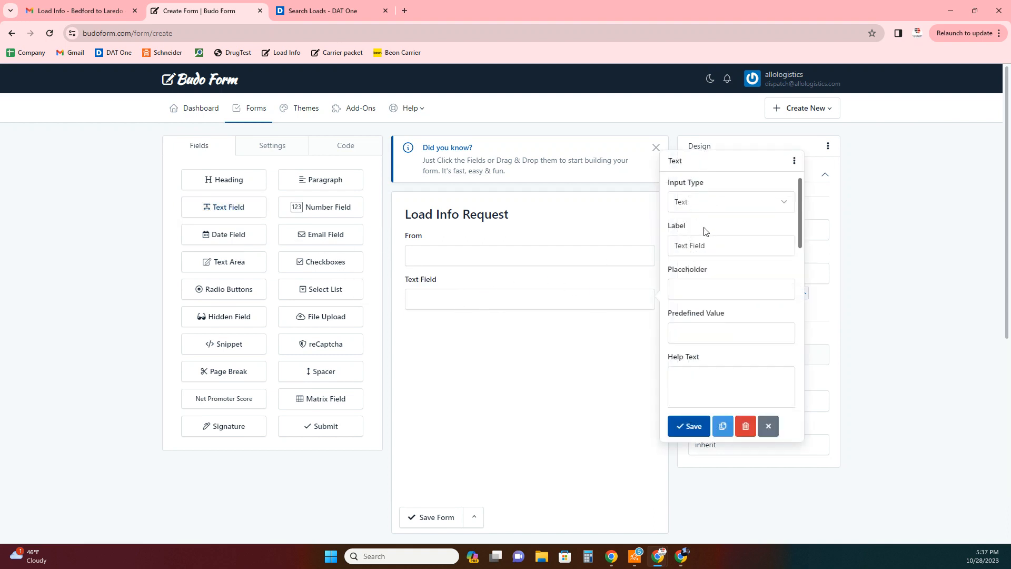
{"action": "key", "text": "ctrl+a"}
{"action": "type", "text": "T"}
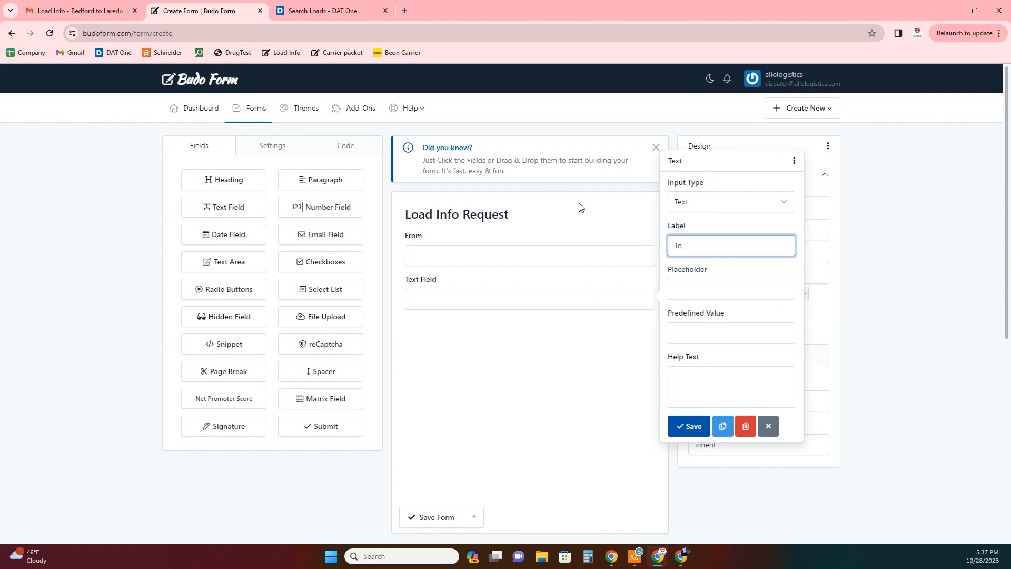
{"action": "left_click", "coordinate": [686, 426]}
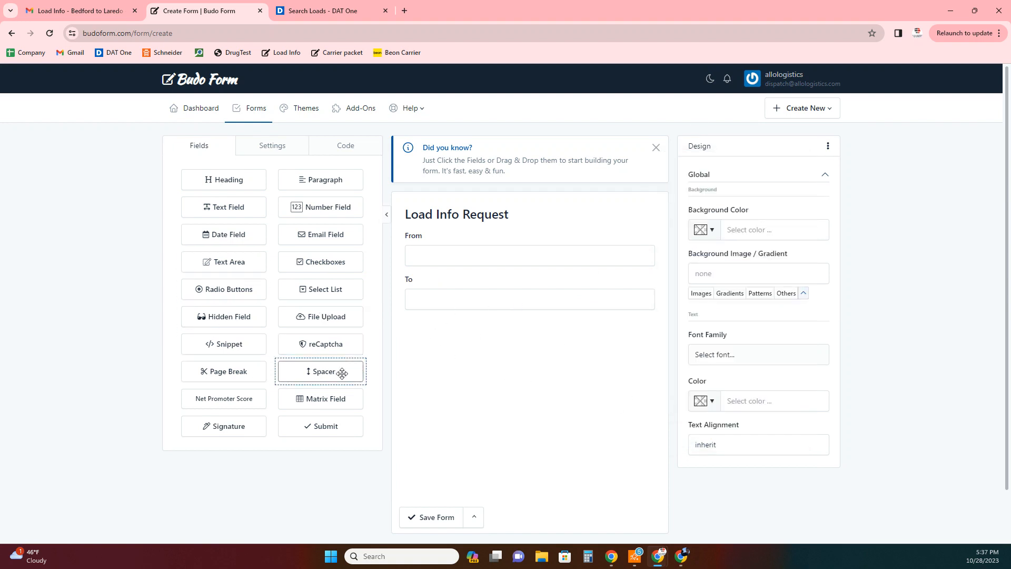
- Add an email field below To and relabel it 'Broker Email'
{"action": "left_click_drag", "start_coordinate": [301, 232], "coordinate": [448, 342]}
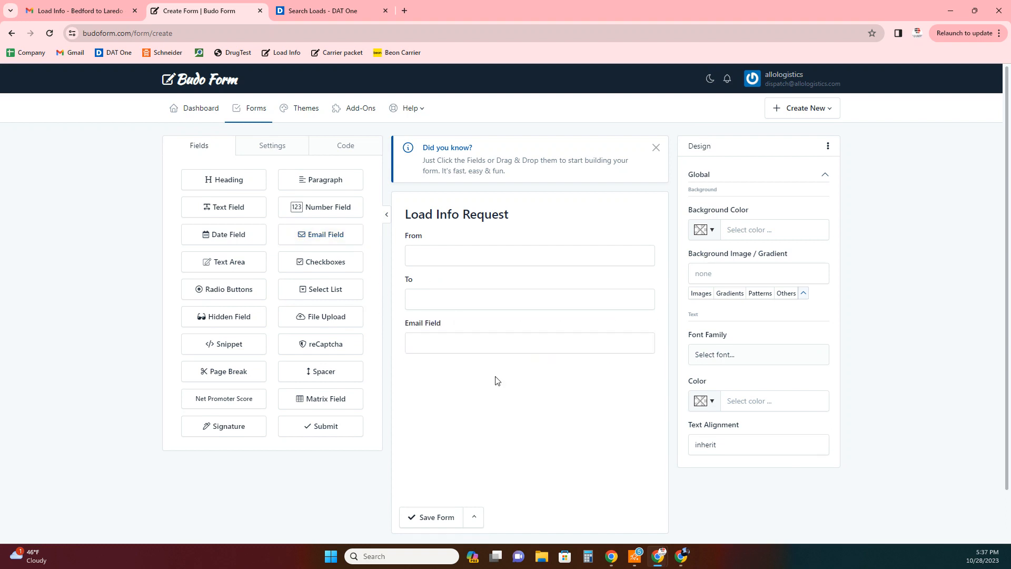
{"action": "left_click", "coordinate": [406, 339]}
{"action": "left_click", "coordinate": [722, 249]}
{"action": "left_click_drag", "start_coordinate": [722, 249], "coordinate": [663, 252]}
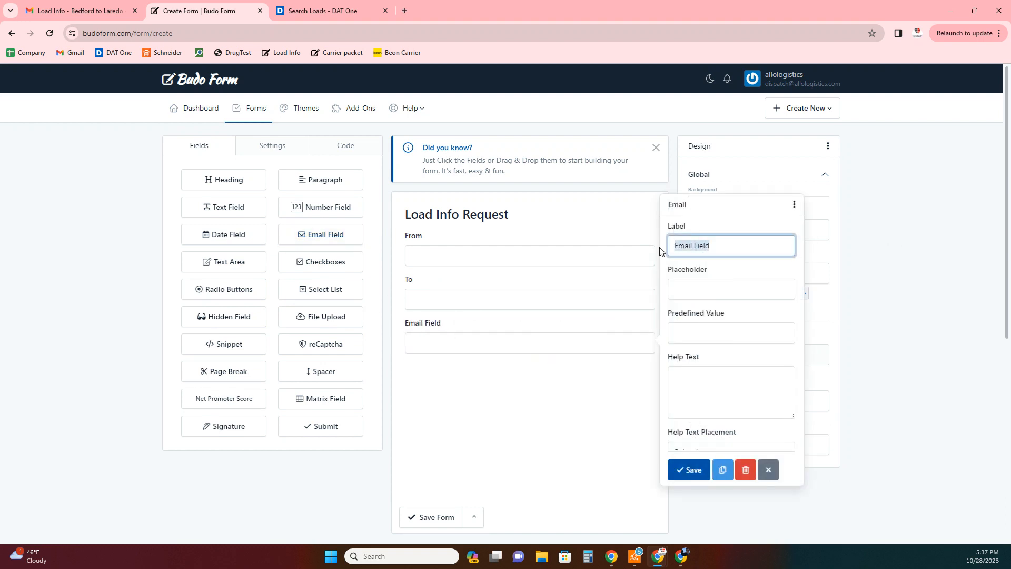
{"action": "type", "text": "Broker Email"}
{"action": "left_click", "coordinate": [689, 470]}
- Place To beside From, add a Submit button, and save the form
{"action": "left_click_drag", "start_coordinate": [438, 311], "coordinate": [645, 249]}
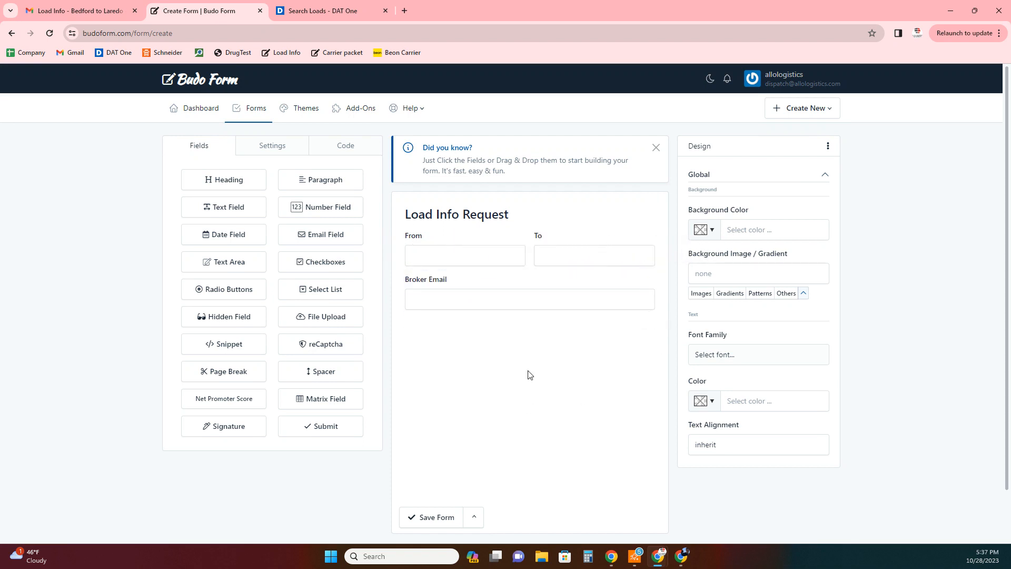
{"action": "left_click_drag", "start_coordinate": [304, 426], "coordinate": [468, 363]}
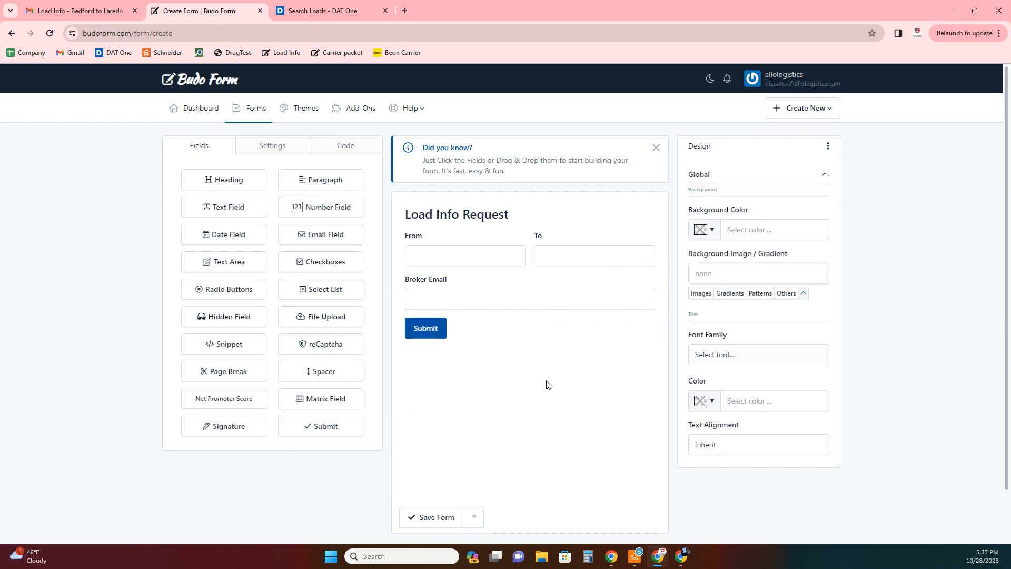
{"action": "left_click", "coordinate": [433, 517]}
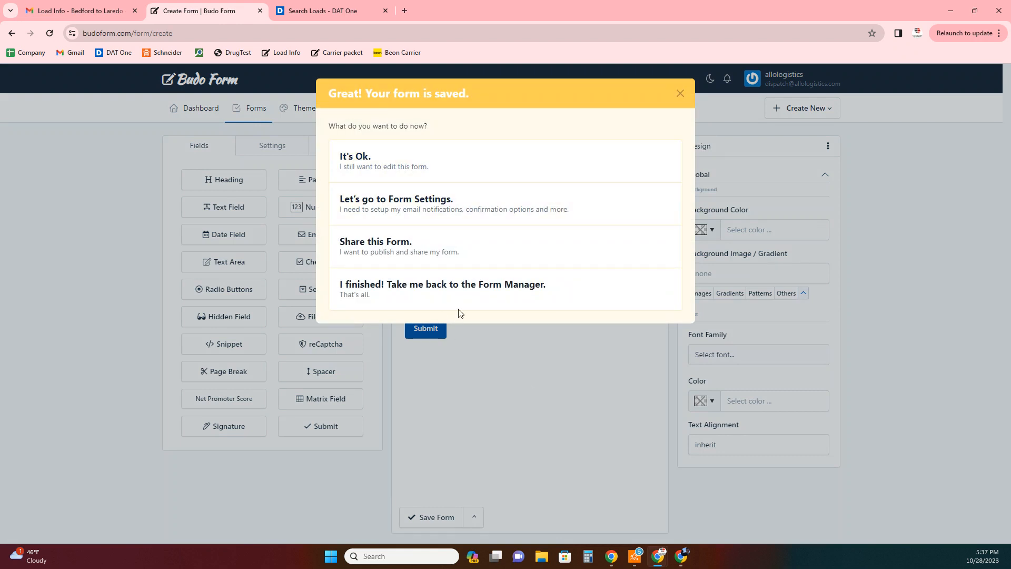
- Go to Form Settings and switch the Submission Settings 'Save to DB' toggle OFF
{"action": "left_click", "coordinate": [457, 211]}
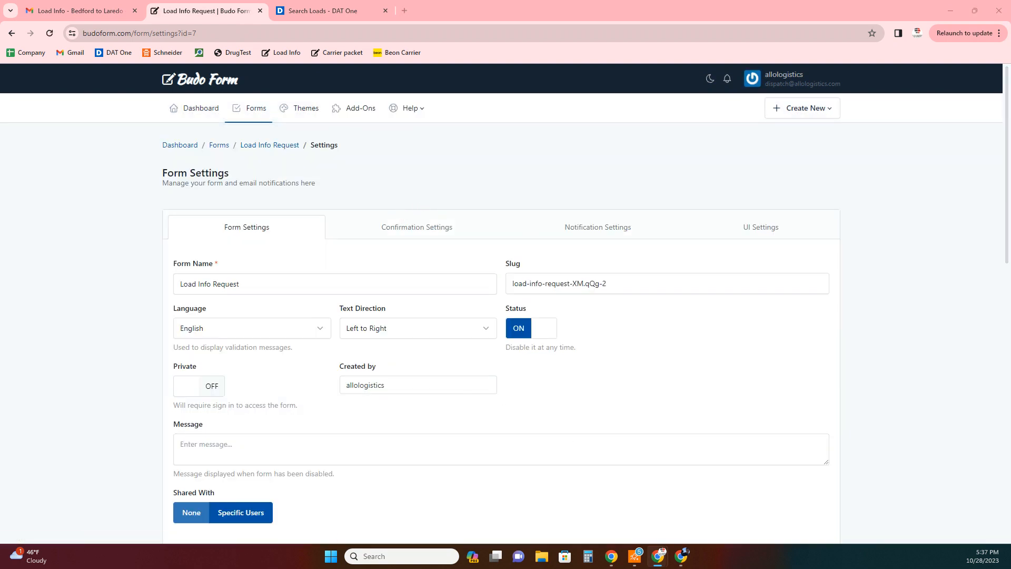
{"action": "key", "text": "alt+Tab"}
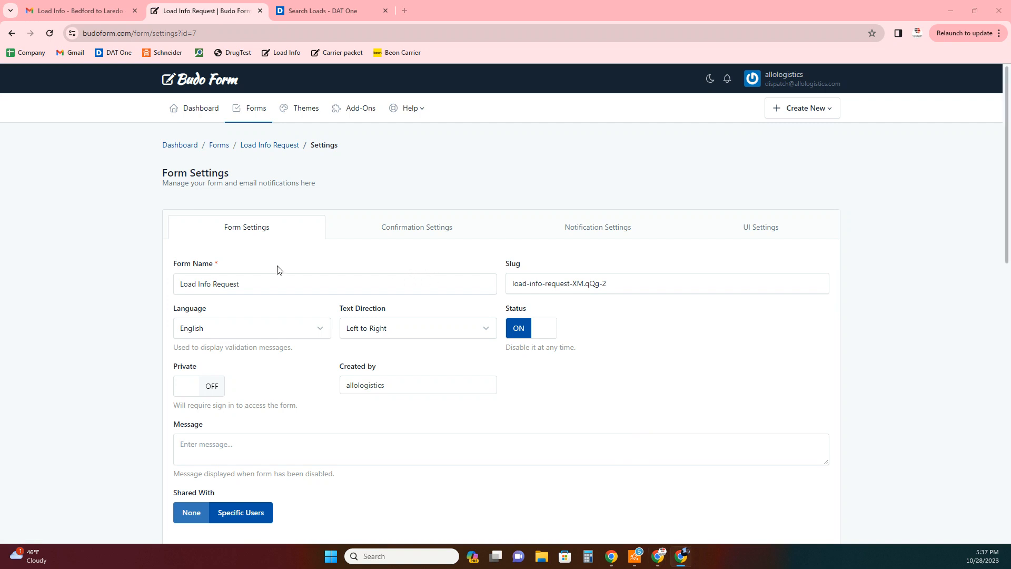
{"action": "scroll", "coordinate": [276, 266], "scroll_direction": "down", "scroll_amount": 1}
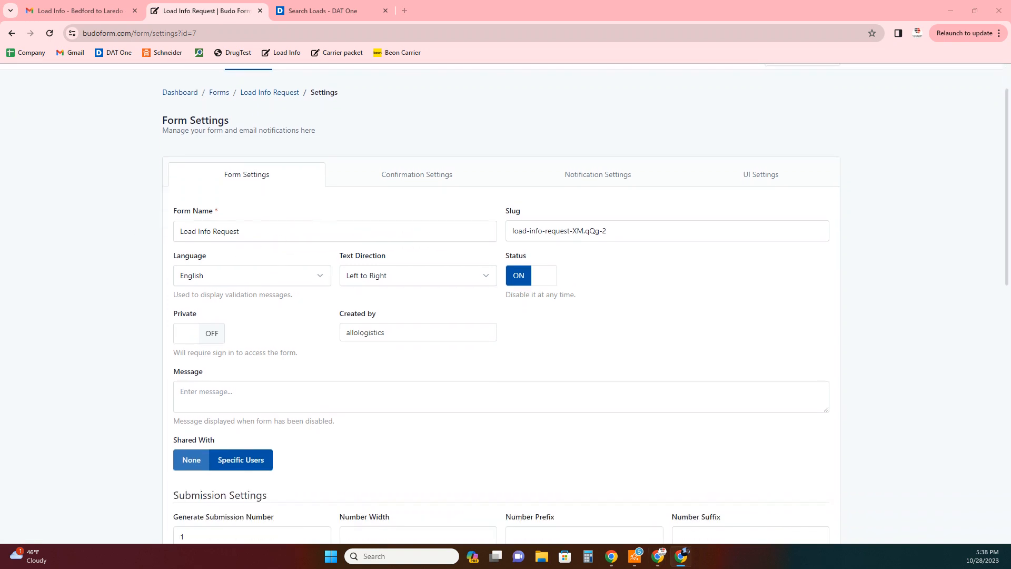
{"action": "scroll", "coordinate": [316, 300], "scroll_direction": "down", "scroll_amount": 1}
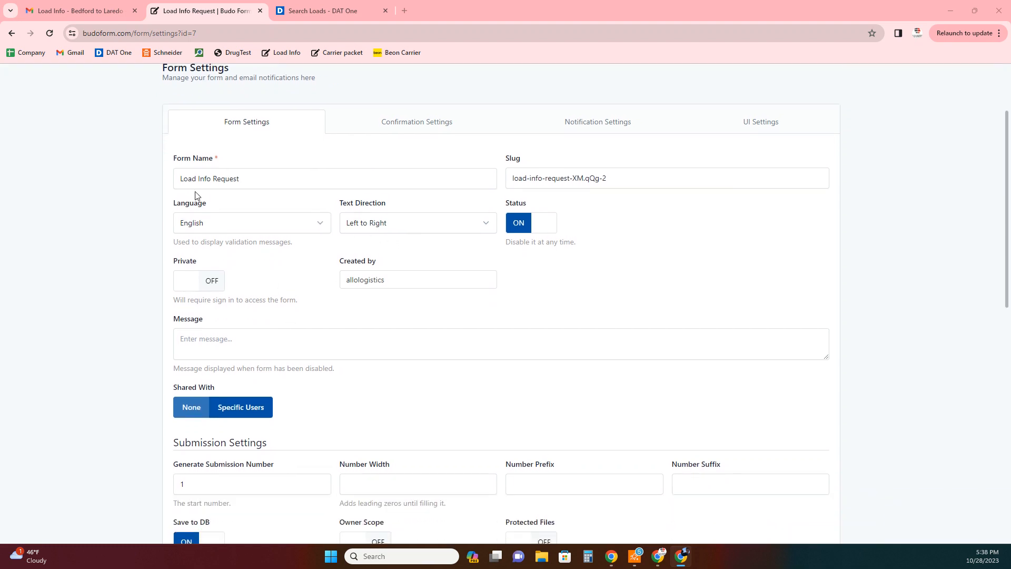
{"action": "scroll", "coordinate": [274, 256], "scroll_direction": "up", "scroll_amount": 2}
{"action": "scroll", "coordinate": [237, 232], "scroll_direction": "down", "scroll_amount": 1}
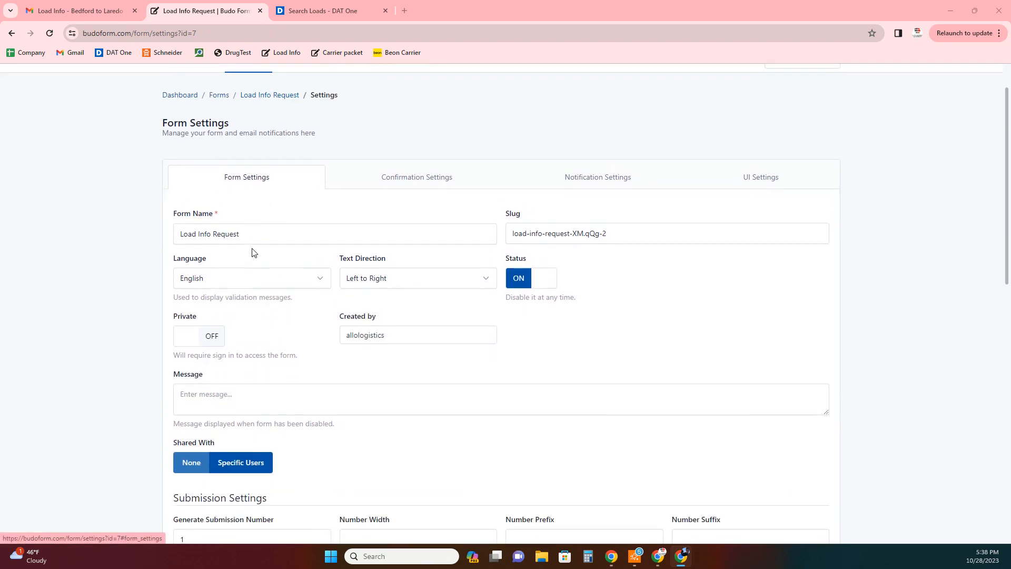
{"action": "scroll", "coordinate": [347, 310], "scroll_direction": "down", "scroll_amount": 1}
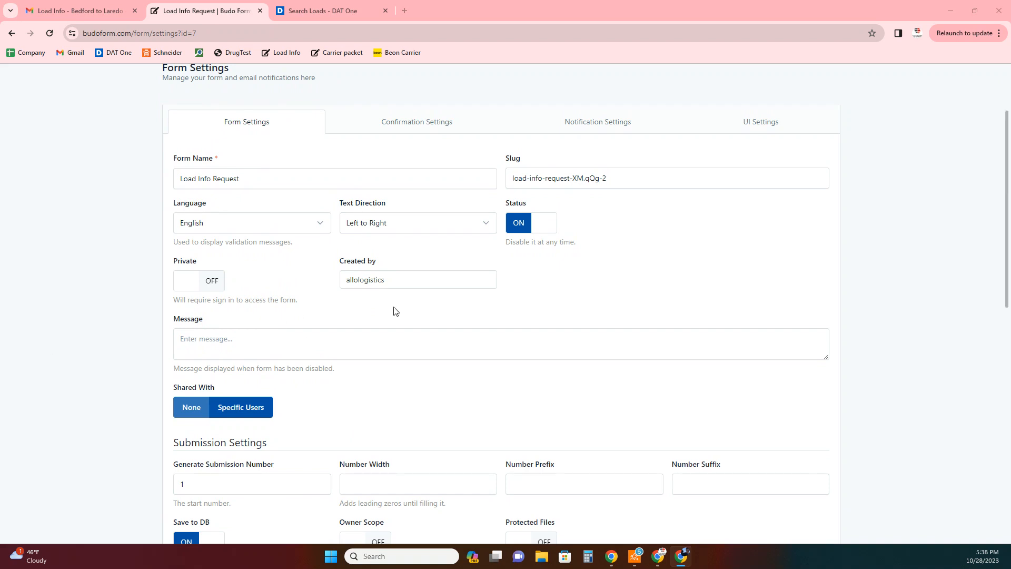
{"action": "scroll", "coordinate": [397, 305], "scroll_direction": "down", "scroll_amount": 6}
{"action": "scroll", "coordinate": [369, 372], "scroll_direction": "up", "scroll_amount": 1}
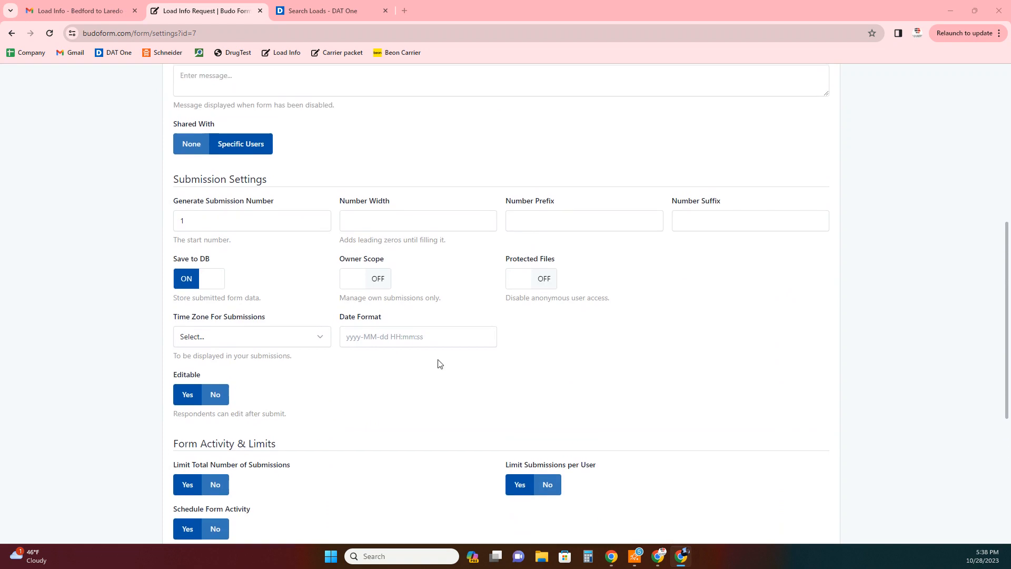
{"action": "scroll", "coordinate": [316, 337], "scroll_direction": "down", "scroll_amount": 1}
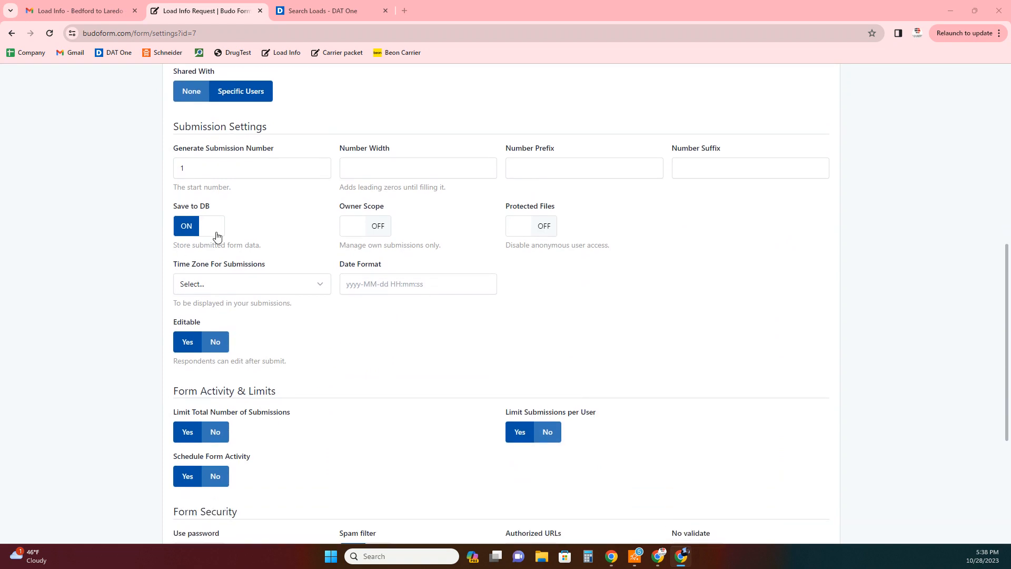
{"action": "left_click", "coordinate": [188, 226]}
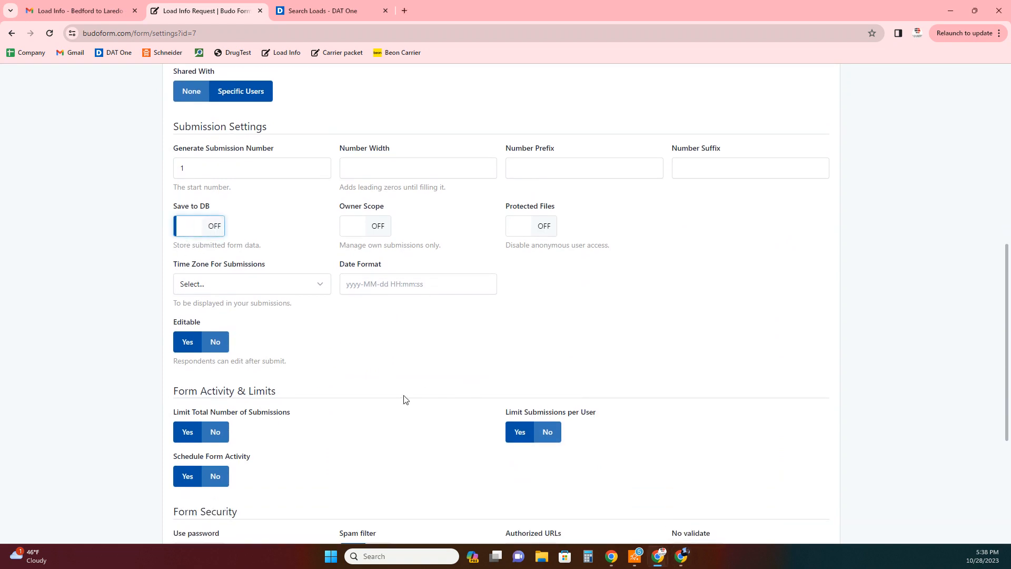
{"action": "scroll", "coordinate": [368, 332], "scroll_direction": "down", "scroll_amount": 1}
{"action": "scroll", "coordinate": [354, 322], "scroll_direction": "down", "scroll_amount": 2}
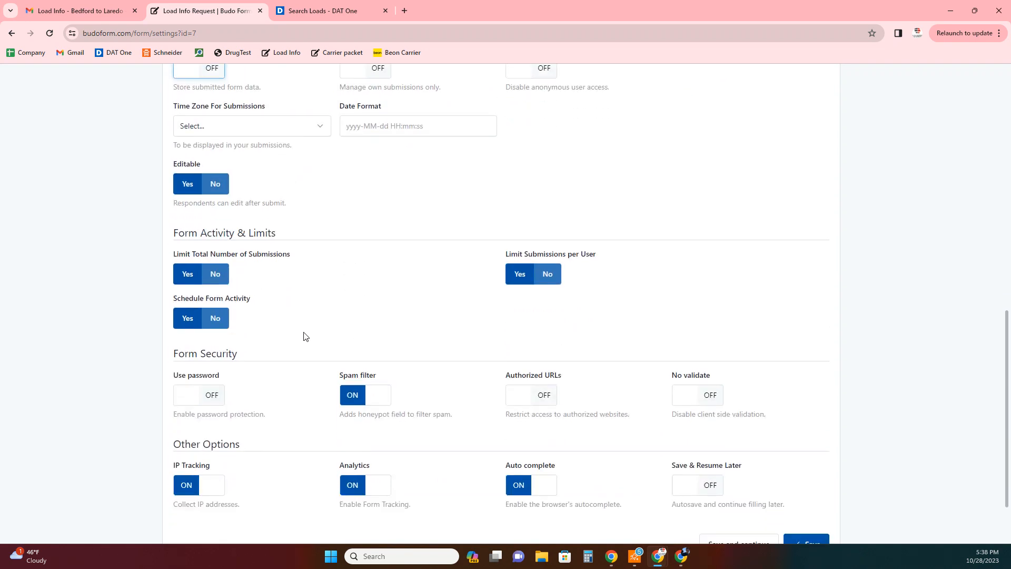
{"action": "scroll", "coordinate": [294, 404], "scroll_direction": "down", "scroll_amount": 1}
{"action": "scroll", "coordinate": [293, 395], "scroll_direction": "up", "scroll_amount": 11}
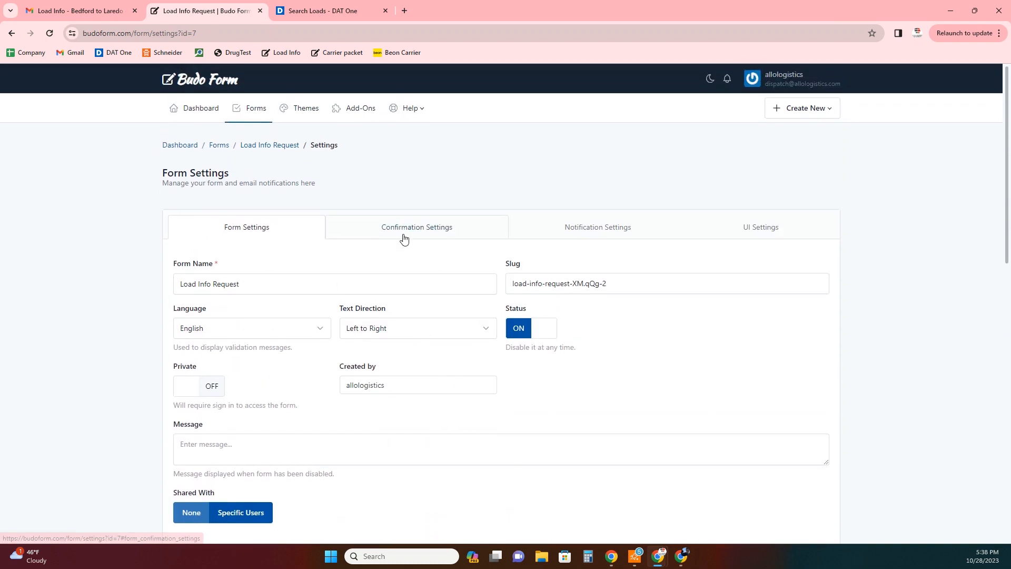
- In Confirmation Settings, set 'Send a Confirmation Email?' to Yes
{"action": "left_click", "coordinate": [404, 237]}
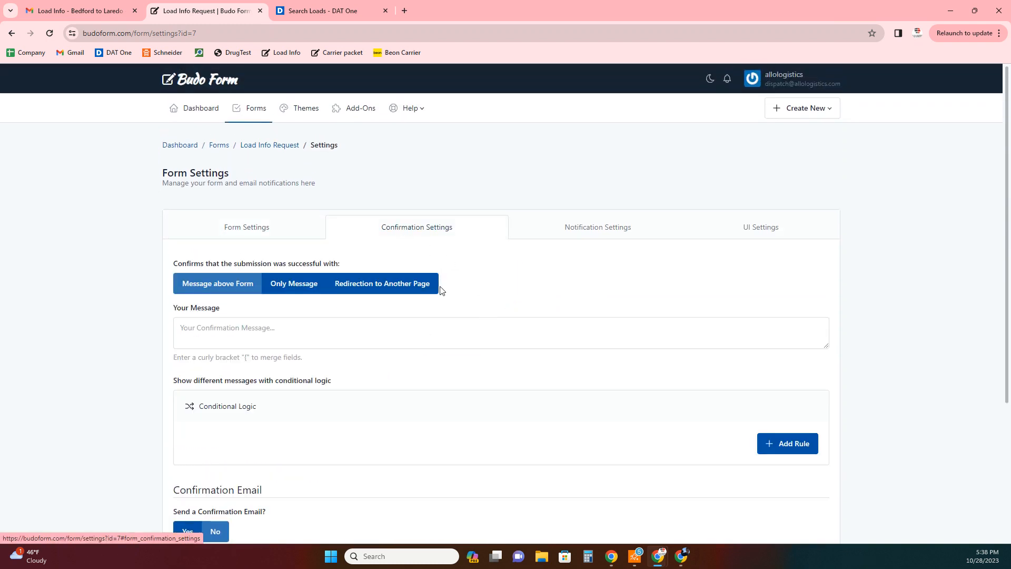
{"action": "scroll", "coordinate": [466, 319], "scroll_direction": "down", "scroll_amount": 1}
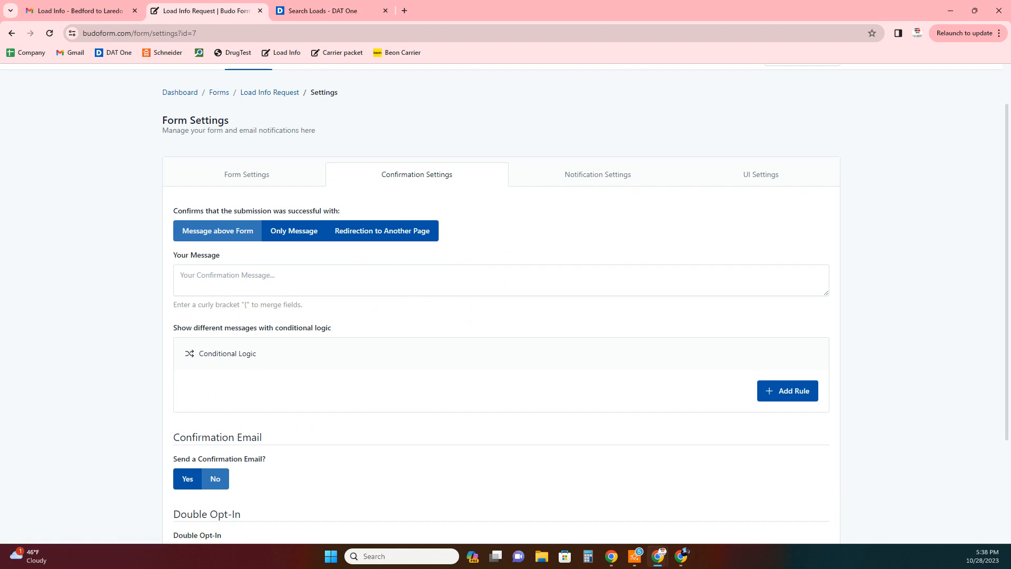
{"action": "scroll", "coordinate": [413, 367], "scroll_direction": "down", "scroll_amount": 2}
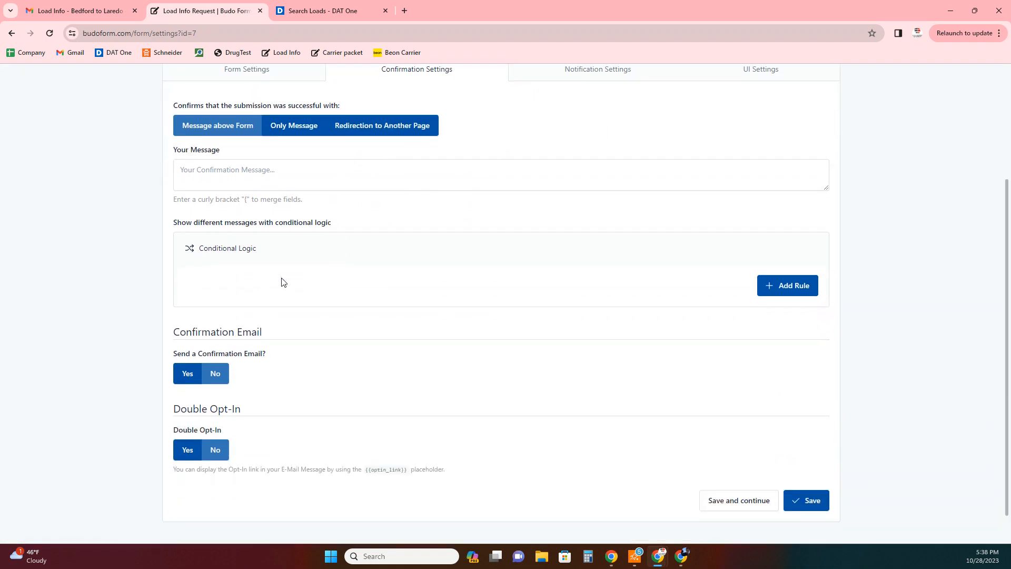
{"action": "scroll", "coordinate": [339, 318], "scroll_direction": "down", "scroll_amount": 1}
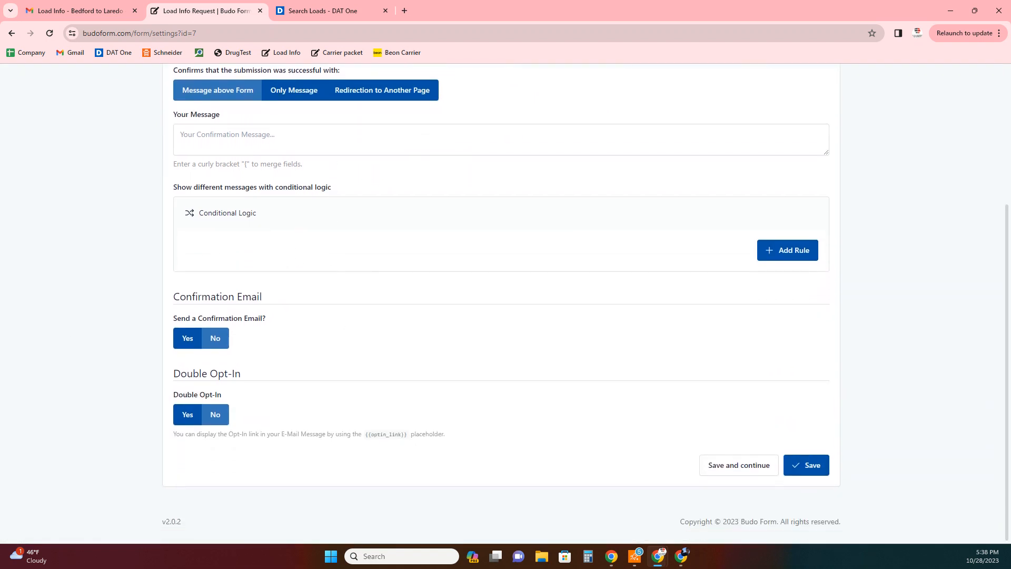
{"action": "left_click", "coordinate": [188, 338]}
{"action": "scroll", "coordinate": [411, 311], "scroll_direction": "down", "scroll_amount": 2}
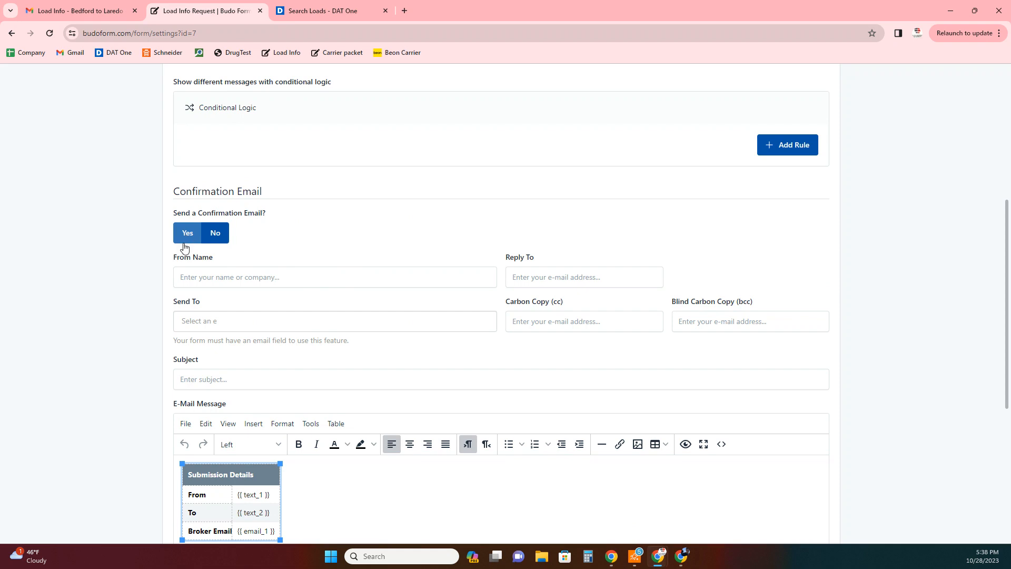
- Enter ABC Trucking as the confirmation email's From Name
{"action": "left_click", "coordinate": [195, 277]}
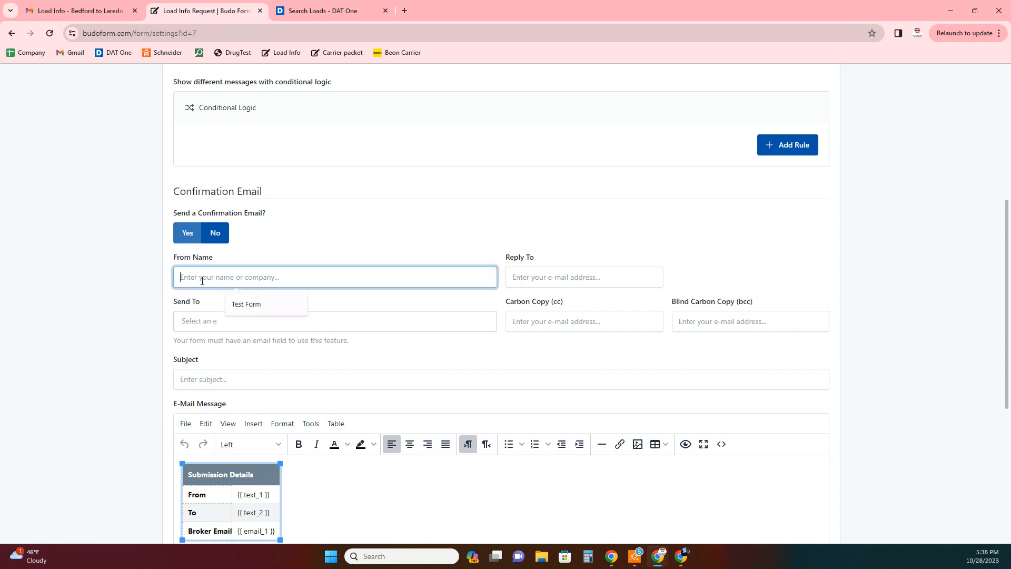
{"action": "left_click", "coordinate": [236, 274]}
{"action": "left_click_drag", "start_coordinate": [170, 258], "coordinate": [245, 260]}
{"action": "left_click", "coordinate": [244, 259]}
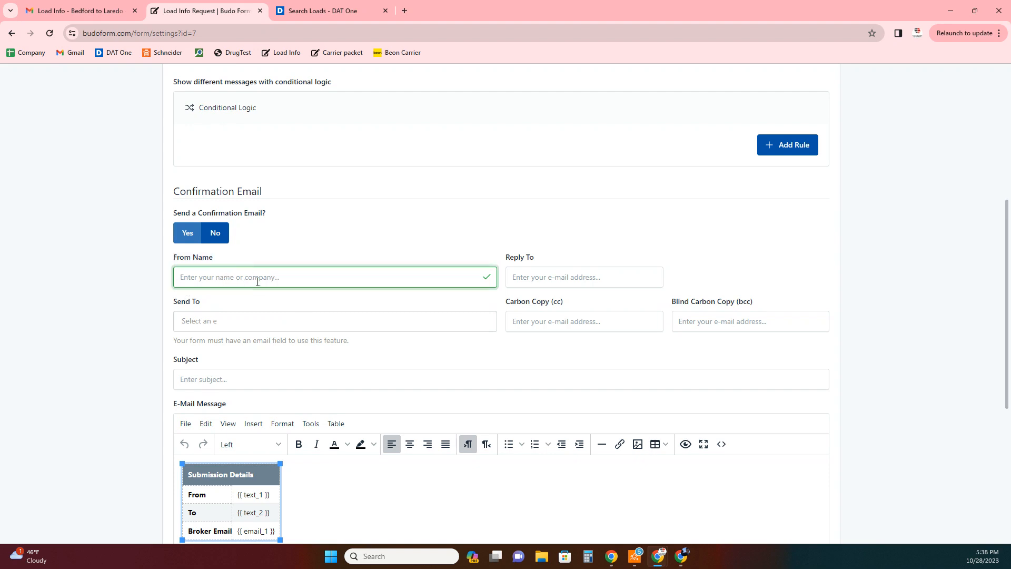
{"action": "type", "text": "ABC Trucking"}
- Fill Reply To with the suggested dispatch address and send the email to Broker Email
{"action": "left_click", "coordinate": [533, 280]}
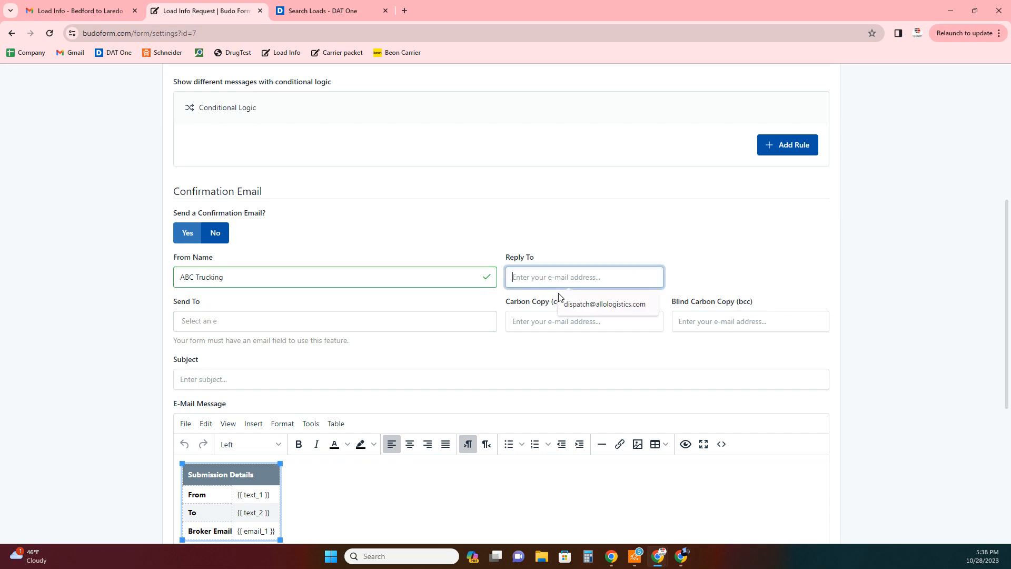
{"action": "left_click", "coordinate": [575, 308]}
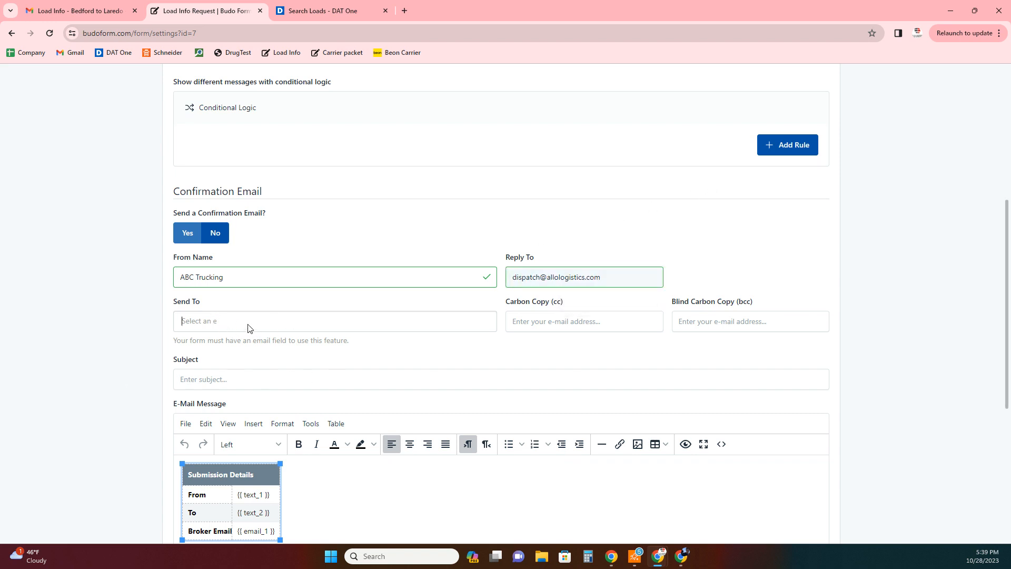
{"action": "left_click", "coordinate": [247, 327]}
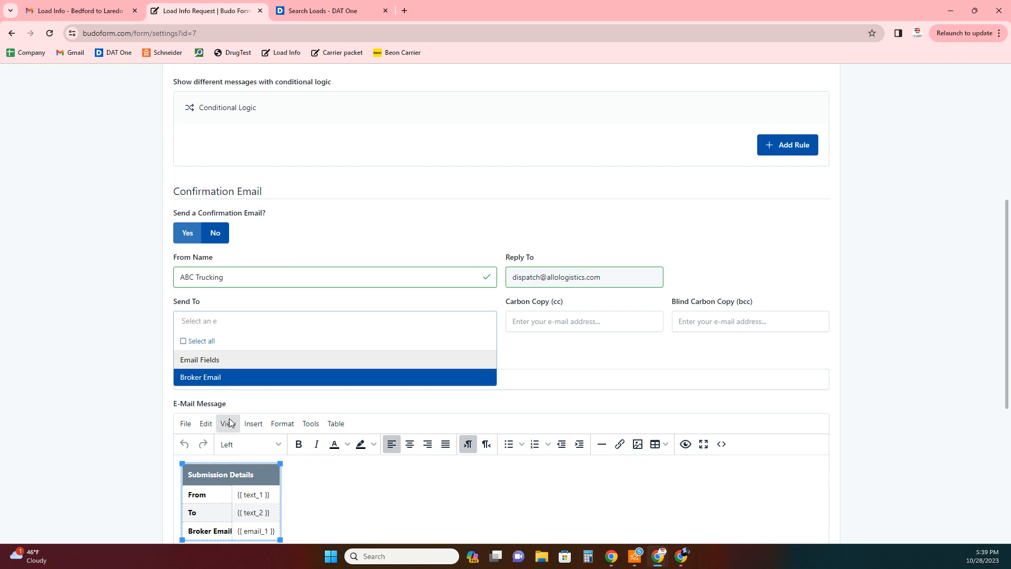
{"action": "left_click", "coordinate": [217, 377]}
{"action": "scroll", "coordinate": [379, 284], "scroll_direction": "up", "scroll_amount": 4}
{"action": "scroll", "coordinate": [372, 316], "scroll_direction": "down", "scroll_amount": 4}
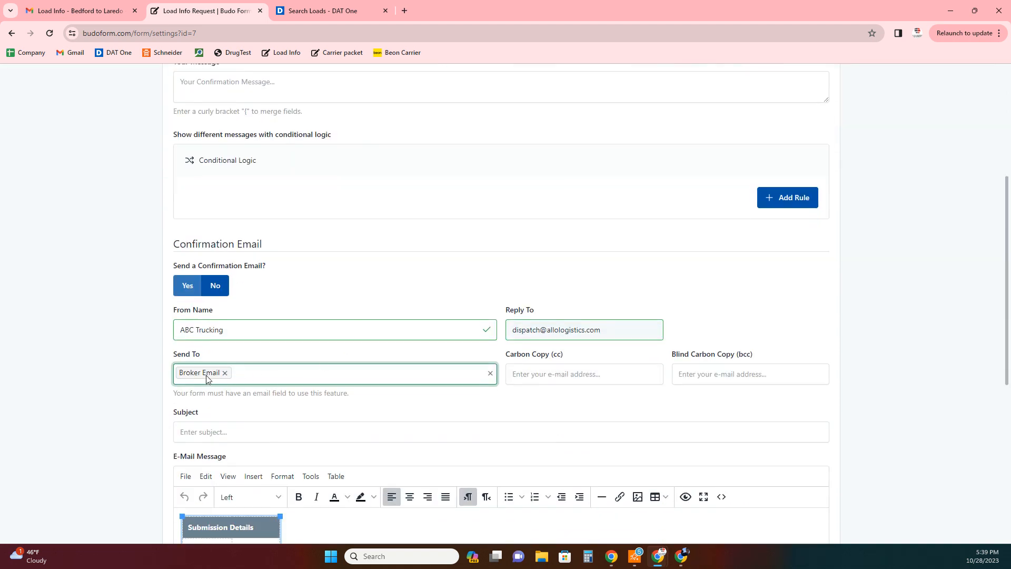
{"action": "scroll", "coordinate": [228, 347], "scroll_direction": "down", "scroll_amount": 1}
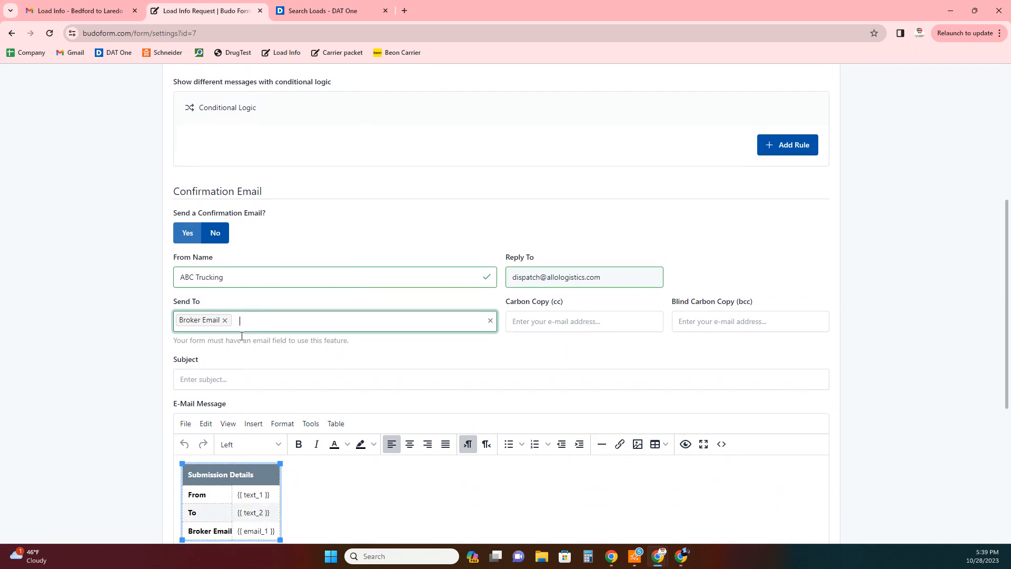
{"action": "scroll", "coordinate": [307, 331], "scroll_direction": "down", "scroll_amount": 1}
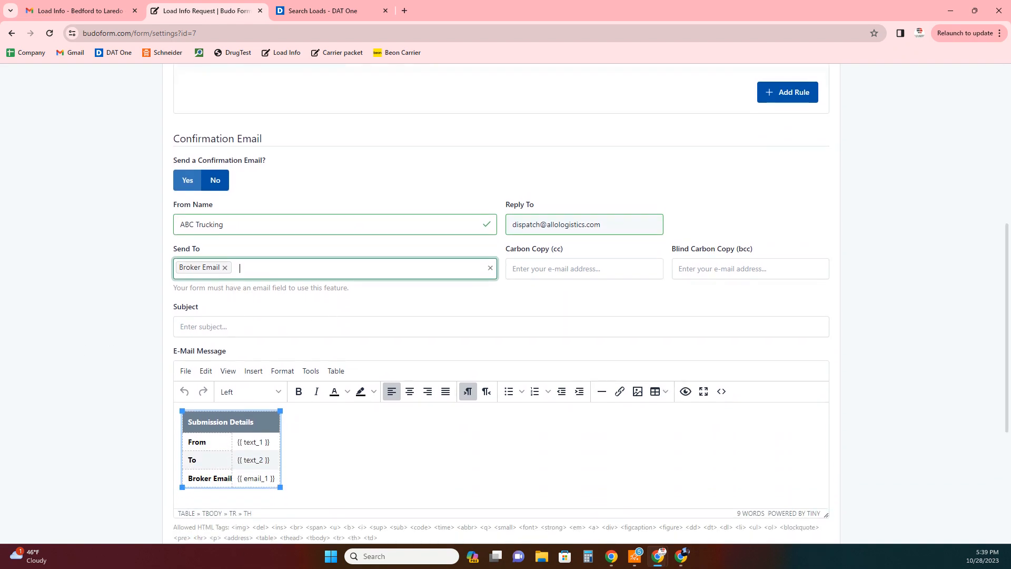
- Start the email subject with 'Load Info - ' and begin inserting merge fields
{"action": "left_click", "coordinate": [230, 328]}
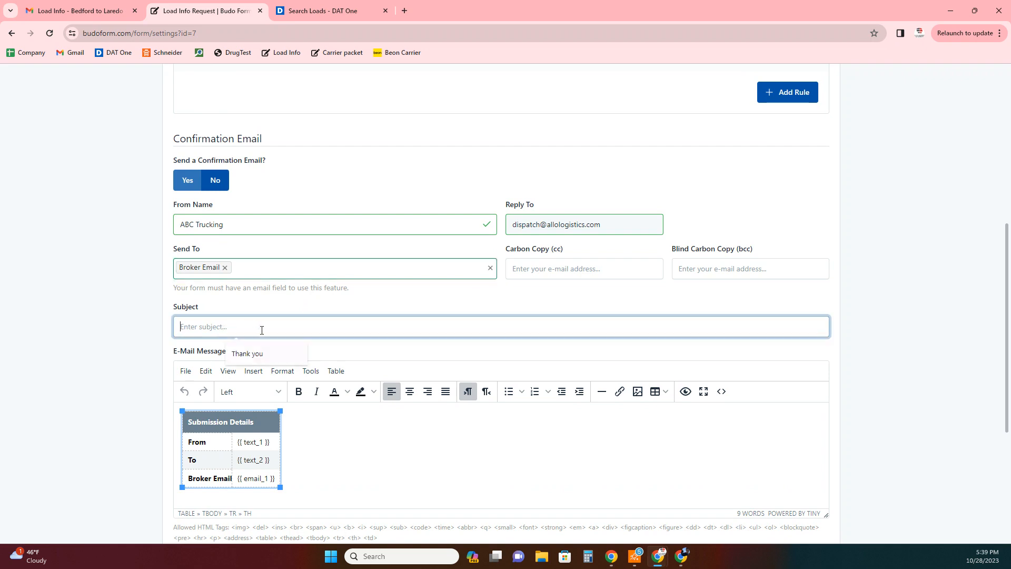
{"action": "type", "text": "Load In"}
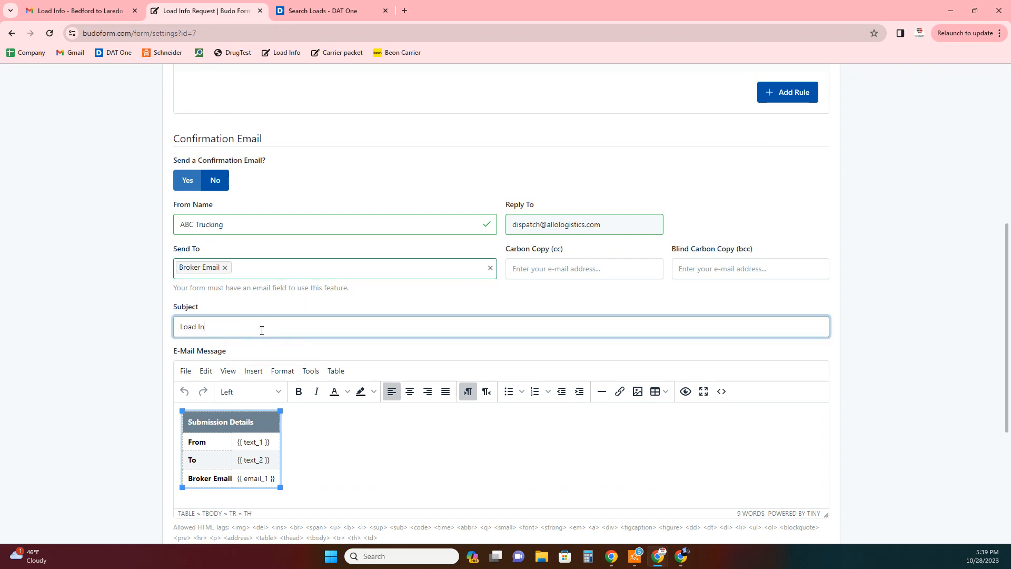
{"action": "type", "text": "fo -"}
{"action": "left_click_drag", "start_coordinate": [237, 442], "coordinate": [271, 447]}
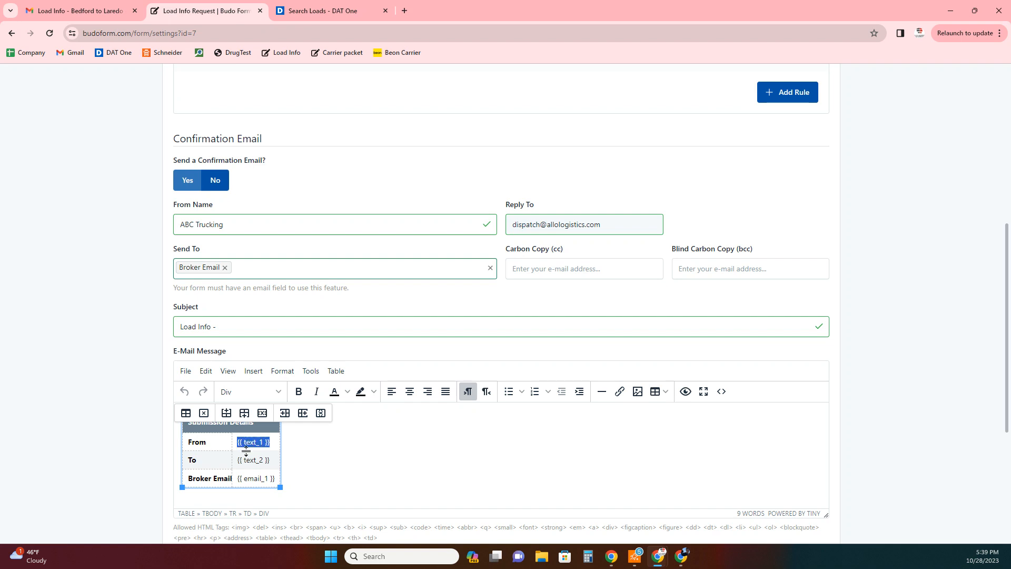
{"action": "right_click", "coordinate": [249, 445]}
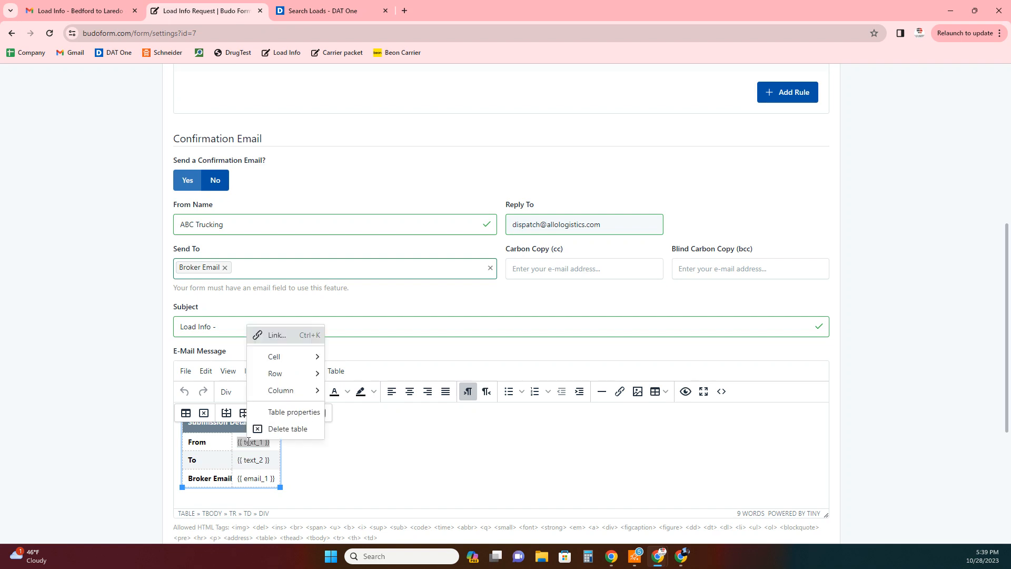
{"action": "left_click", "coordinate": [294, 458]}
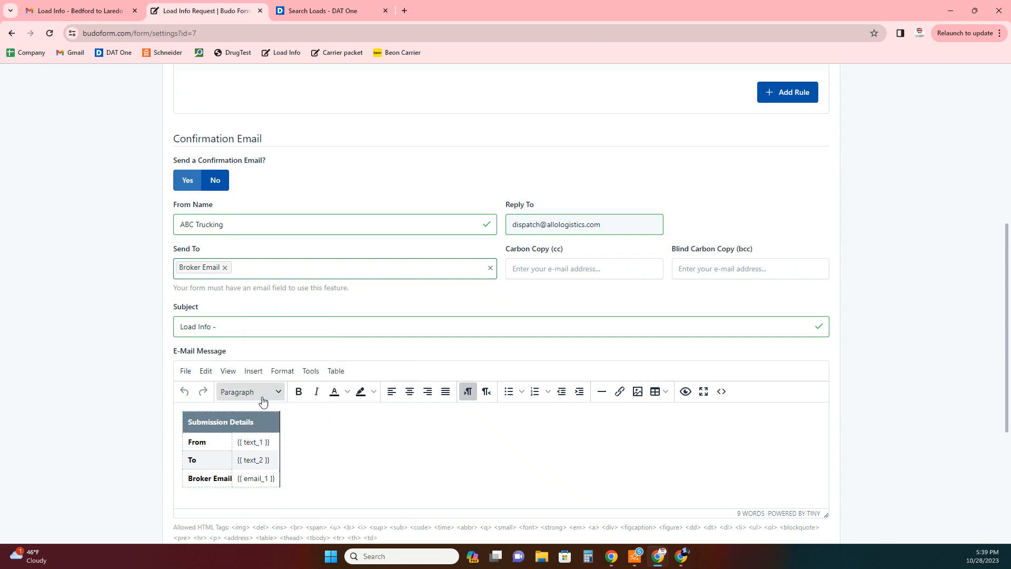
{"action": "left_click", "coordinate": [284, 328]}
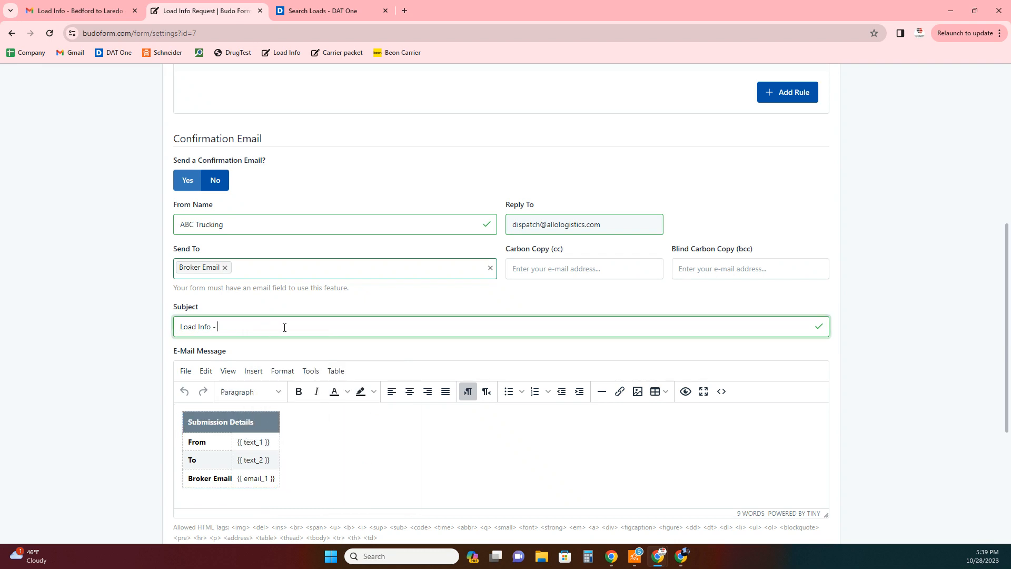
{"action": "type", "text": "{{"}
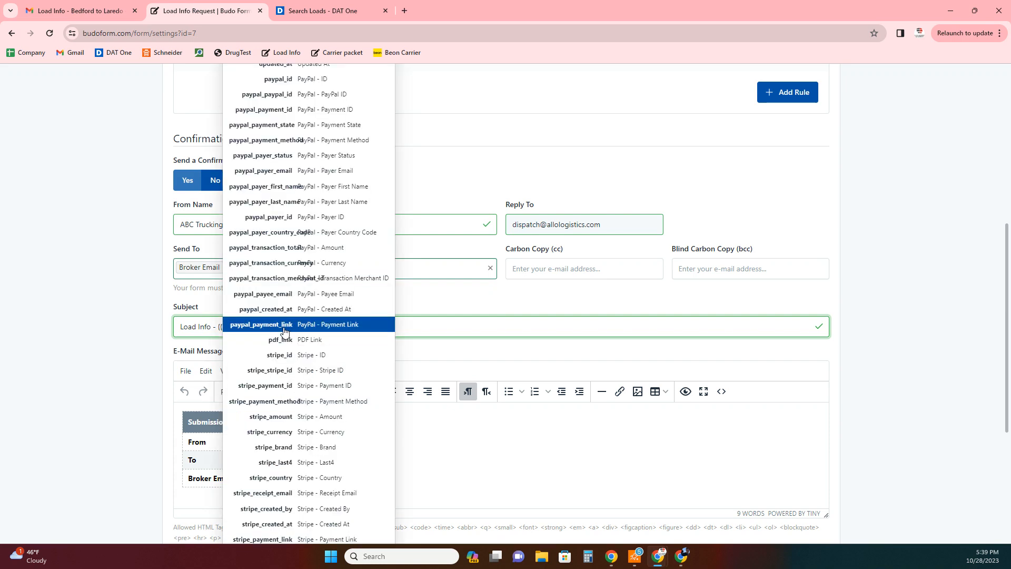
{"action": "scroll", "coordinate": [326, 228], "scroll_direction": "up", "scroll_amount": 7}
{"action": "scroll", "coordinate": [322, 118], "scroll_direction": "down", "scroll_amount": 5}
{"action": "left_click", "coordinate": [316, 113]}
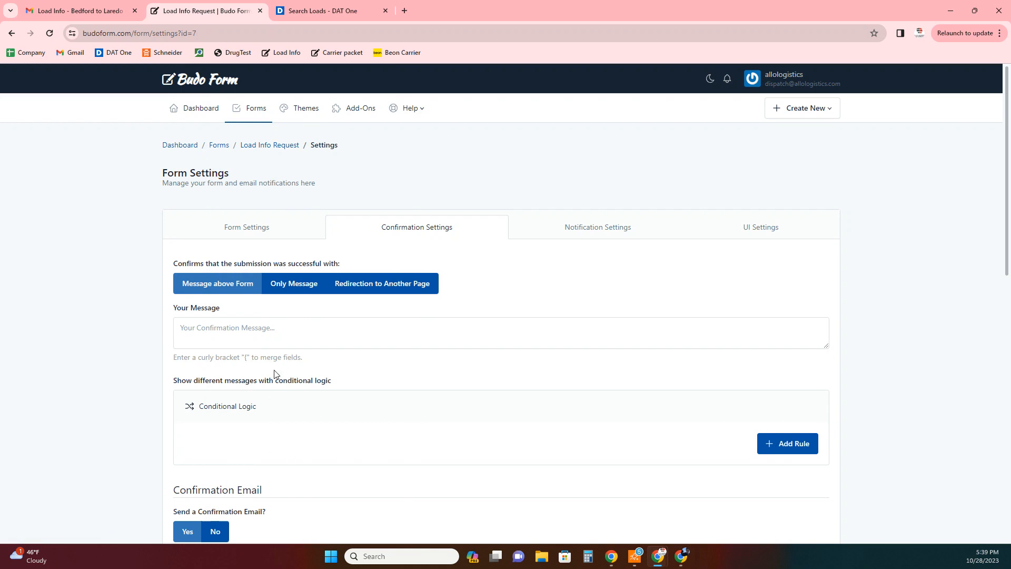
{"action": "scroll", "coordinate": [309, 441], "scroll_direction": "down", "scroll_amount": 5}
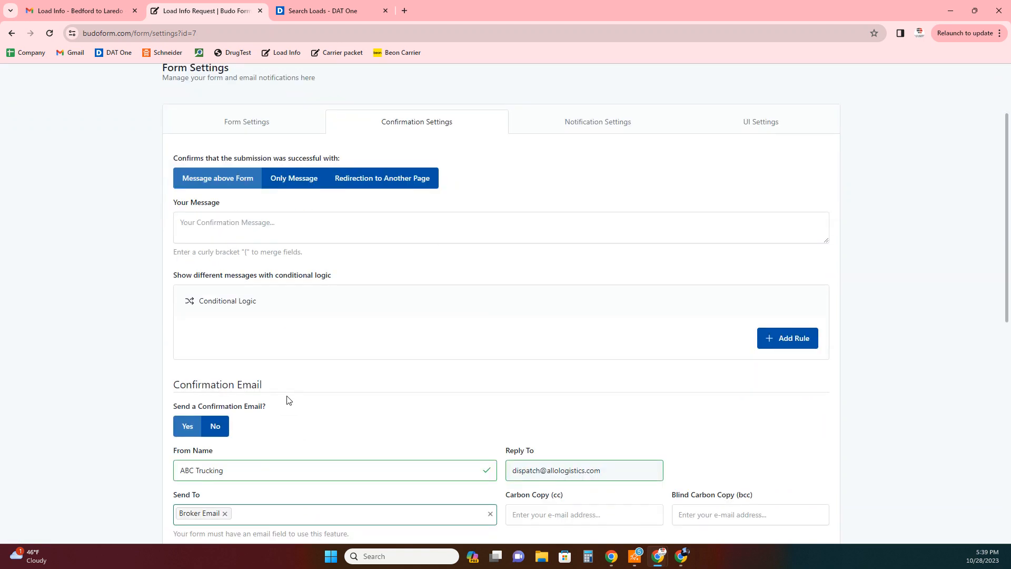
- Replace the wrong PayPal merge tag so the subject ends '{{text_1}} to {{text_2}}'
{"action": "left_click_drag", "start_coordinate": [299, 363], "coordinate": [217, 363]}
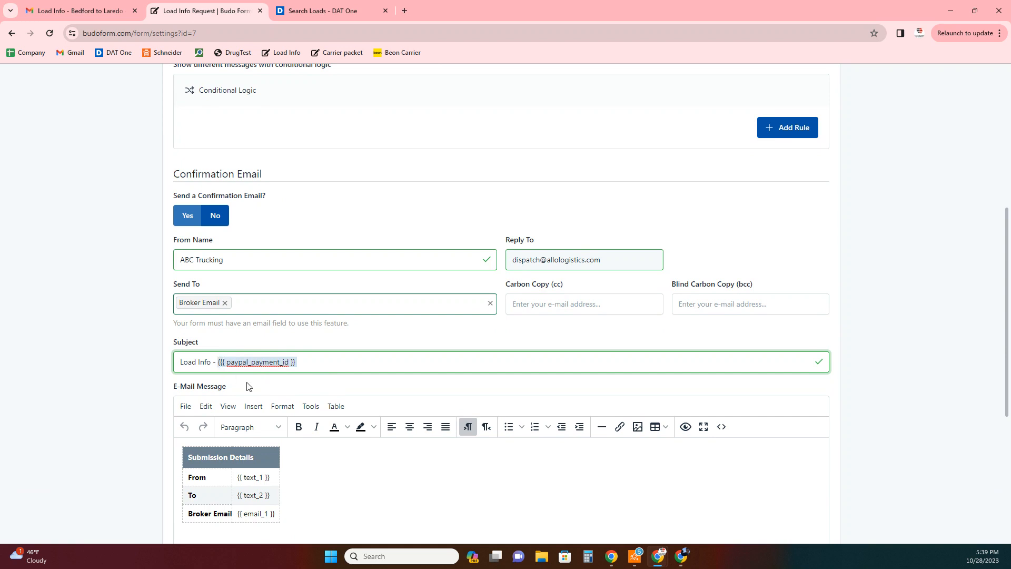
{"action": "type", "text": "("}
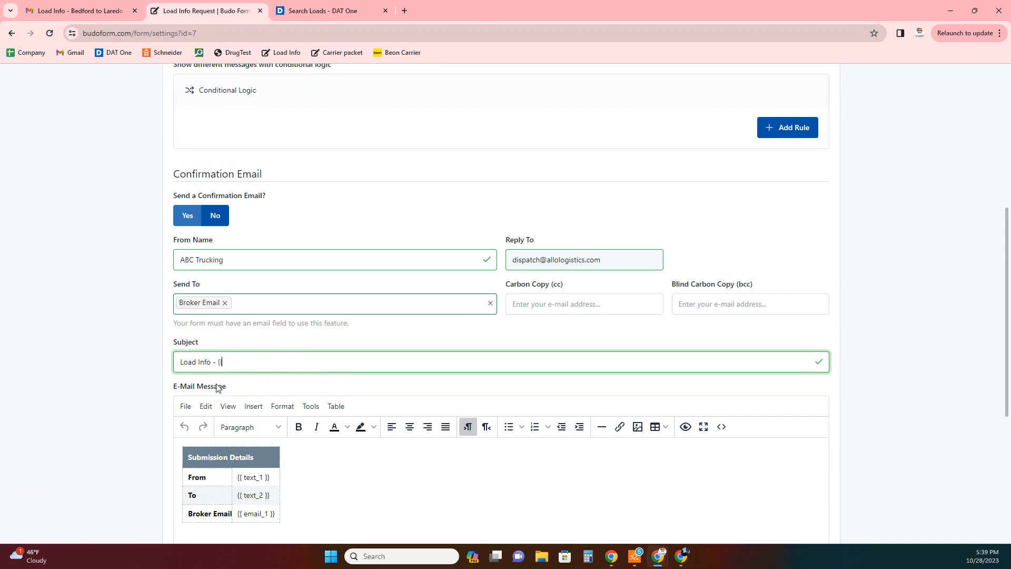
{"action": "type", "text": "{text_1}} to {"}
{"action": "type", "text": "{{"}
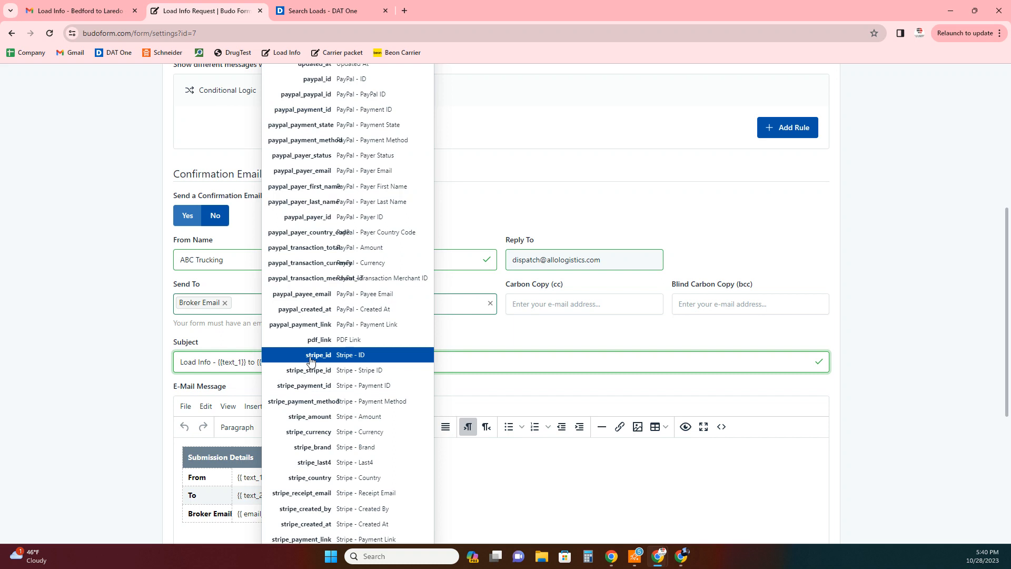
{"action": "type", "text": "text_2"}
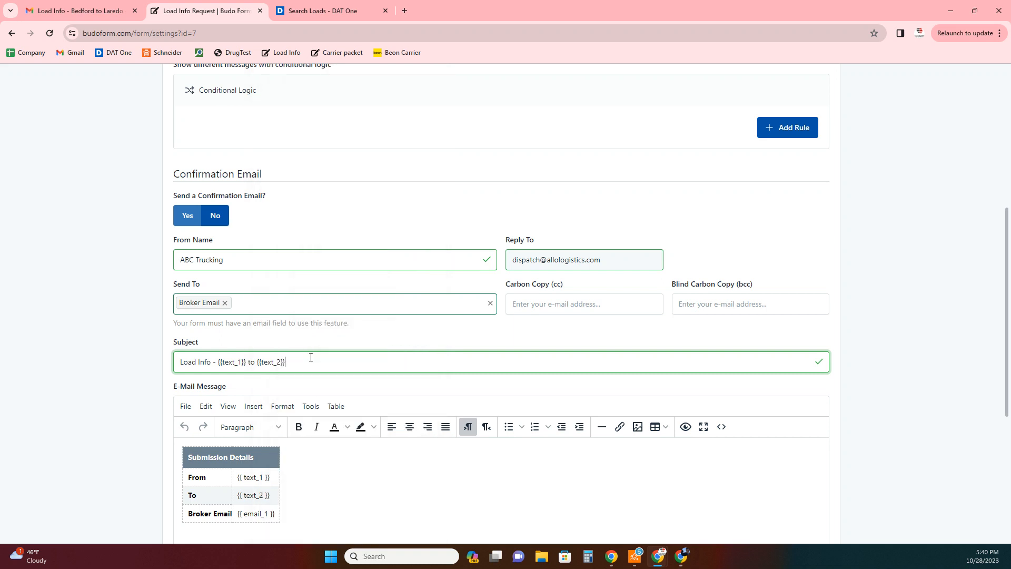
{"action": "left_click", "coordinate": [392, 380]}
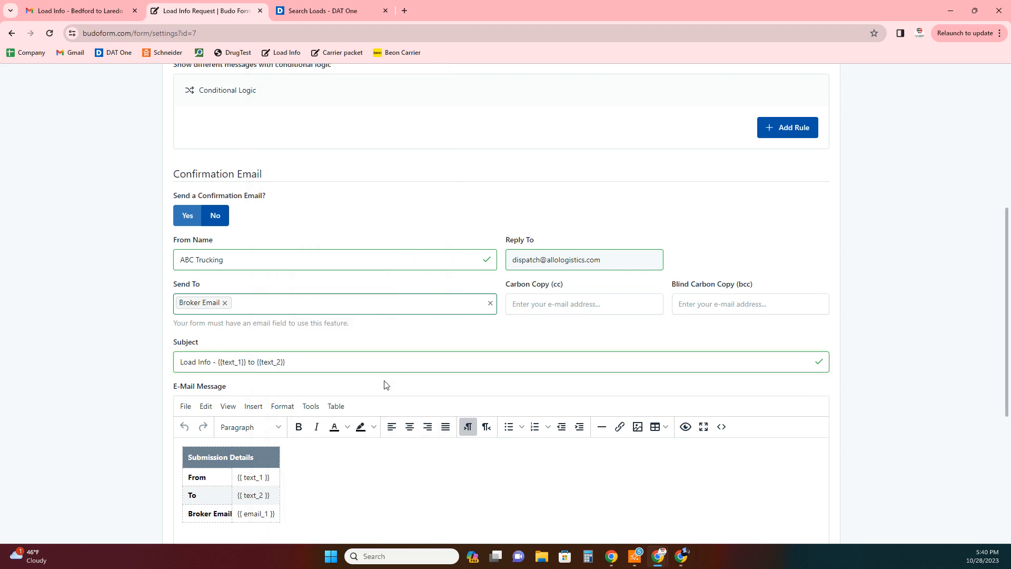
{"action": "scroll", "coordinate": [416, 363], "scroll_direction": "down", "scroll_amount": 3}
- Delete the Submission Details table and paste the load-info request text into the message
{"action": "left_click_drag", "start_coordinate": [344, 351], "coordinate": [188, 285]}
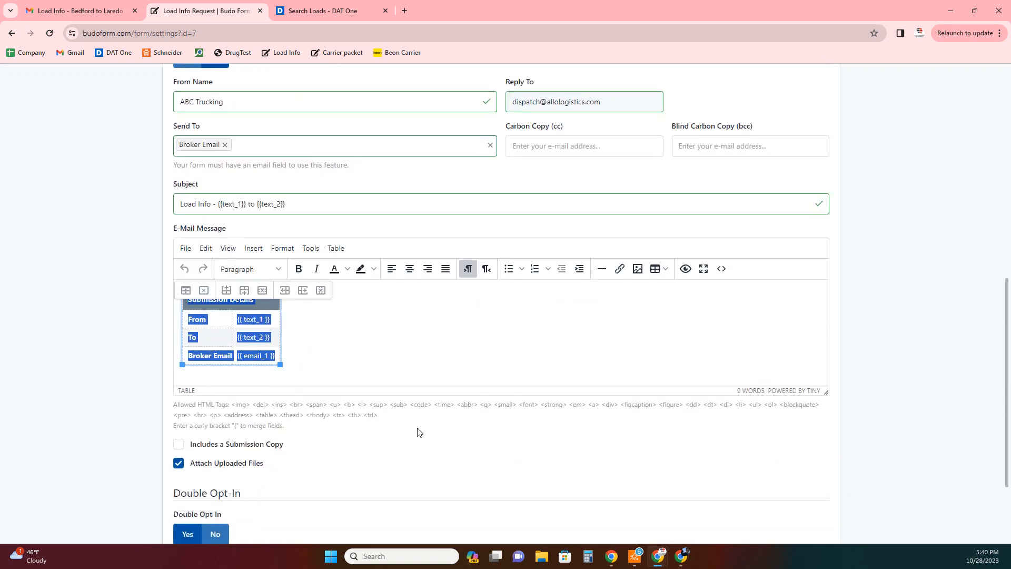
{"action": "key", "text": "Delete"}
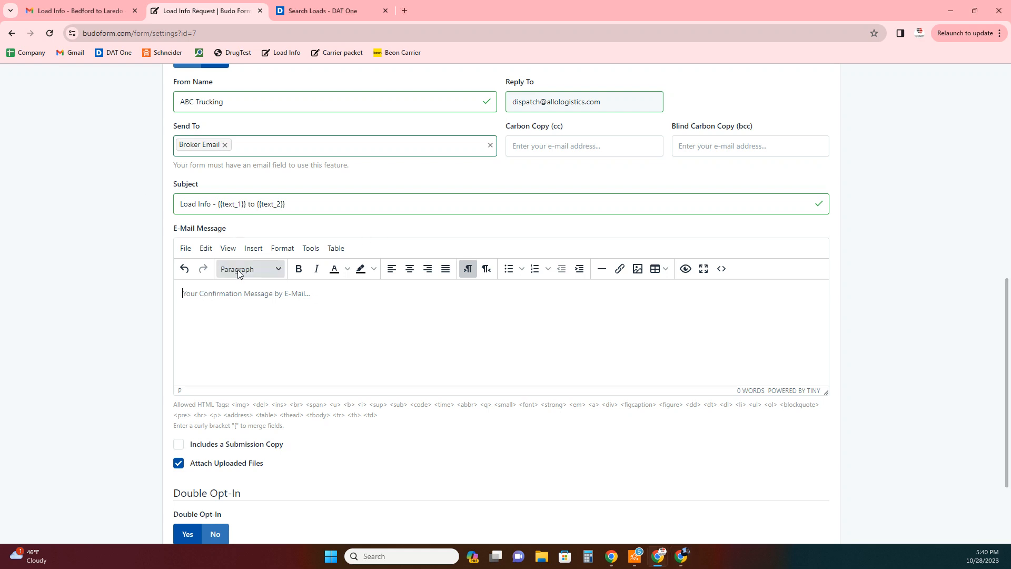
{"action": "type", "text": "Hi there, I hope you are having a wonderful day, May I have the load information including times and rate for the load that you have posted from {{ text_1 }} to {{ text_2 }} . Please find my company info bellow:"}
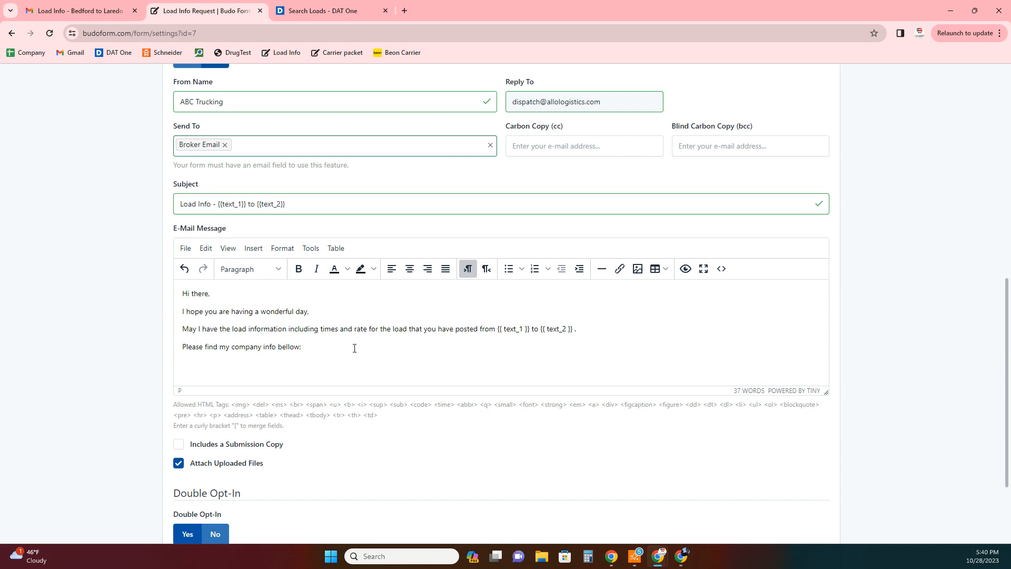
{"action": "type", "text": "ABC Trucking"}
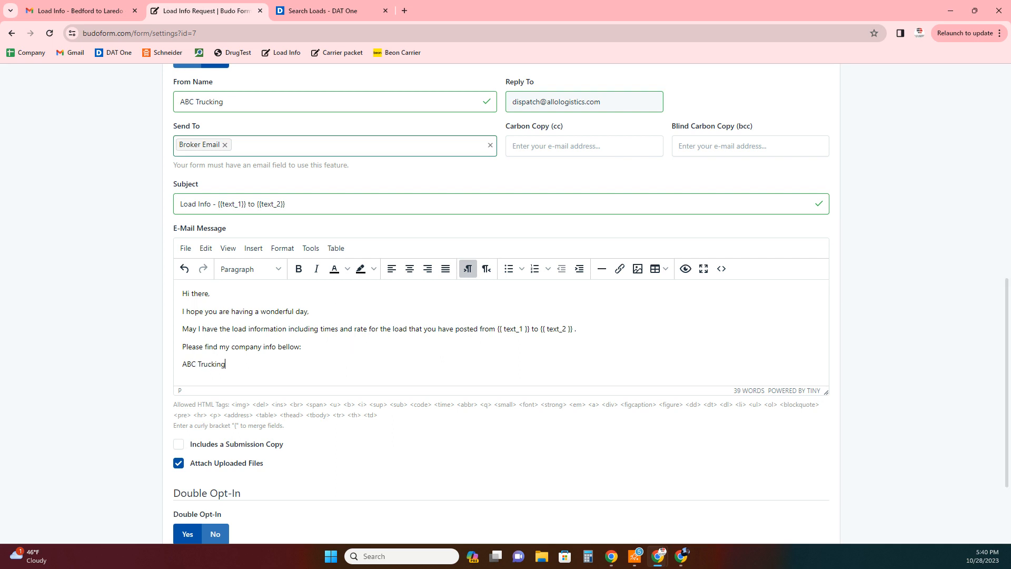
{"action": "key", "text": "alt+Tab"}
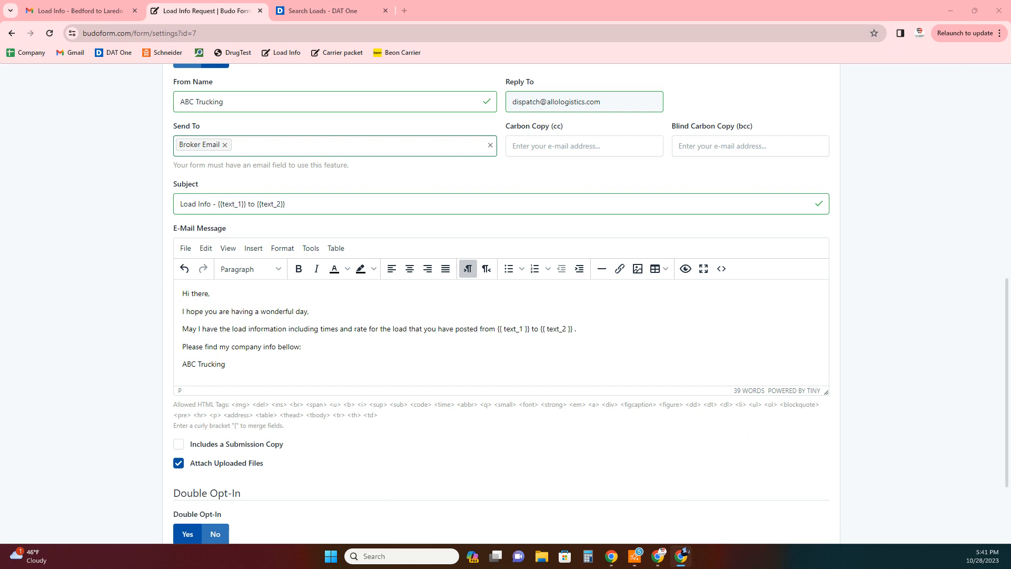
- Remove duplicated paragraphs and sign off with ABC Trucking plus a phone and MC number line
{"action": "left_click_drag", "start_coordinate": [244, 347], "coordinate": [183, 364]}
{"action": "left_click", "coordinate": [244, 370]}
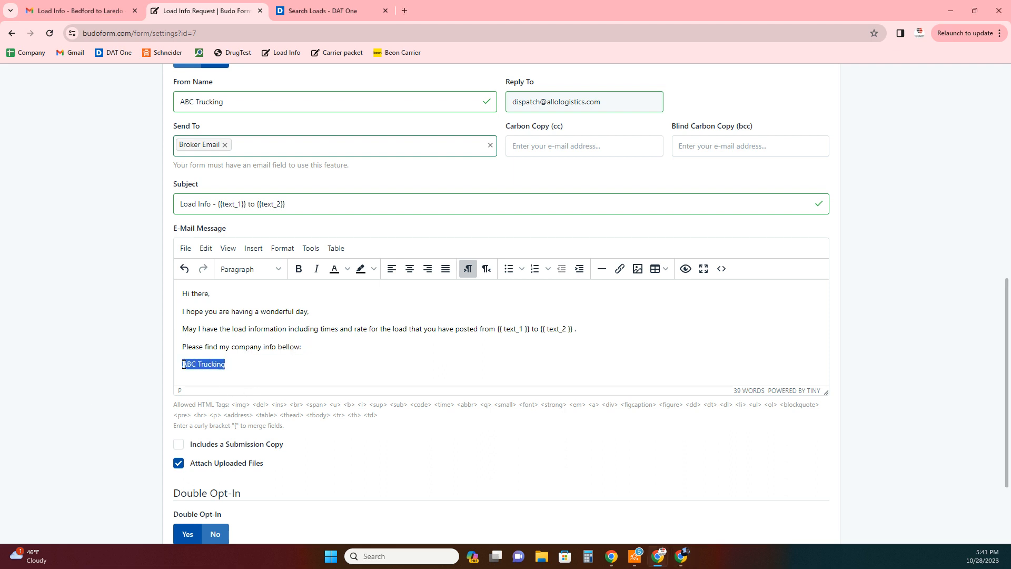
{"action": "type", "text": "Hi there, I hope you are having a wonderful day, May I have the load information including times and rate for the load that you have posted from {{ text_1 }} to {{ text_2 }} . Please find my company info bellow:"}
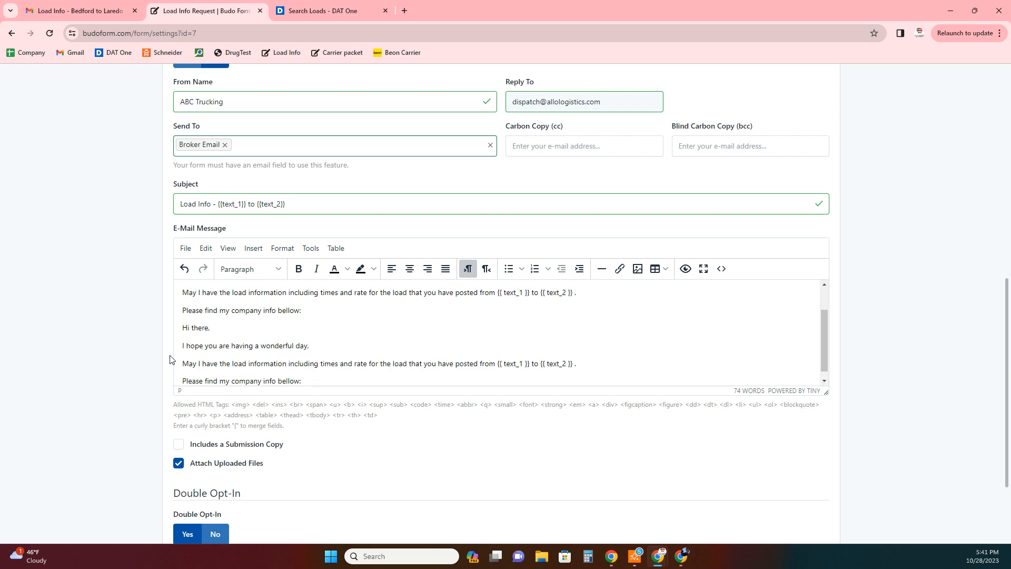
{"action": "left_click_drag", "start_coordinate": [304, 380], "coordinate": [166, 343]}
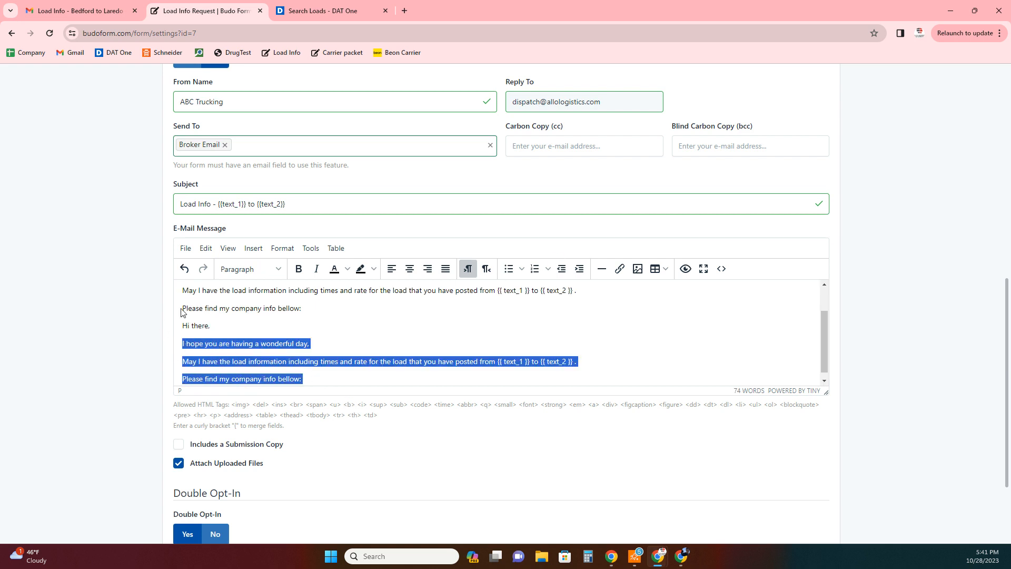
{"action": "key", "text": "BackSpace"}
{"action": "left_click_drag", "start_coordinate": [211, 355], "coordinate": [148, 346]}
{"action": "key", "text": "BackSpace"}
{"action": "key", "text": "Return"}
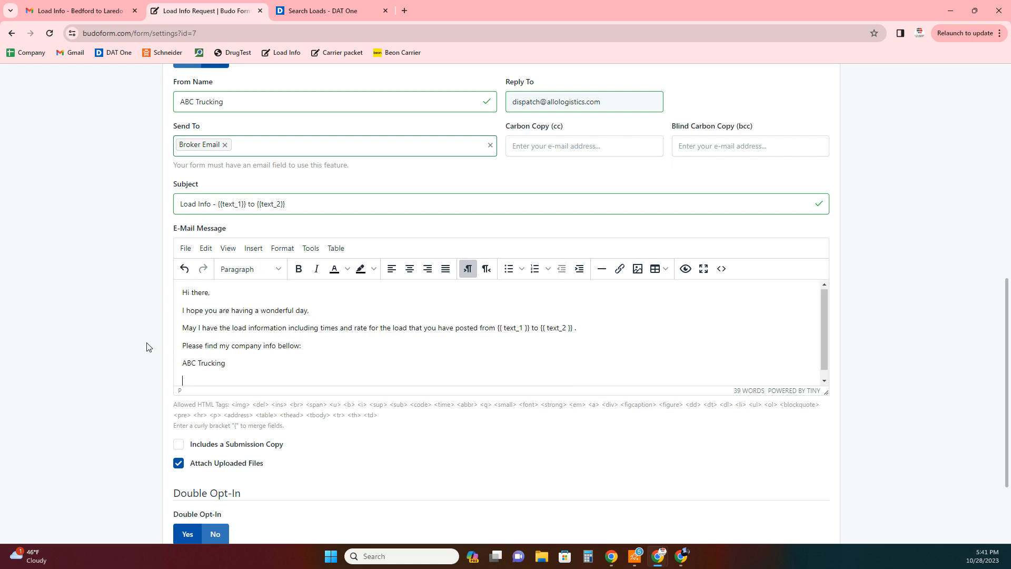
- Bold the signature, drop the phone and MC number line, and save the settings
{"action": "scroll", "coordinate": [345, 365], "scroll_direction": "up", "scroll_amount": 2}
{"action": "scroll", "coordinate": [345, 364], "scroll_direction": "down", "scroll_amount": 2}
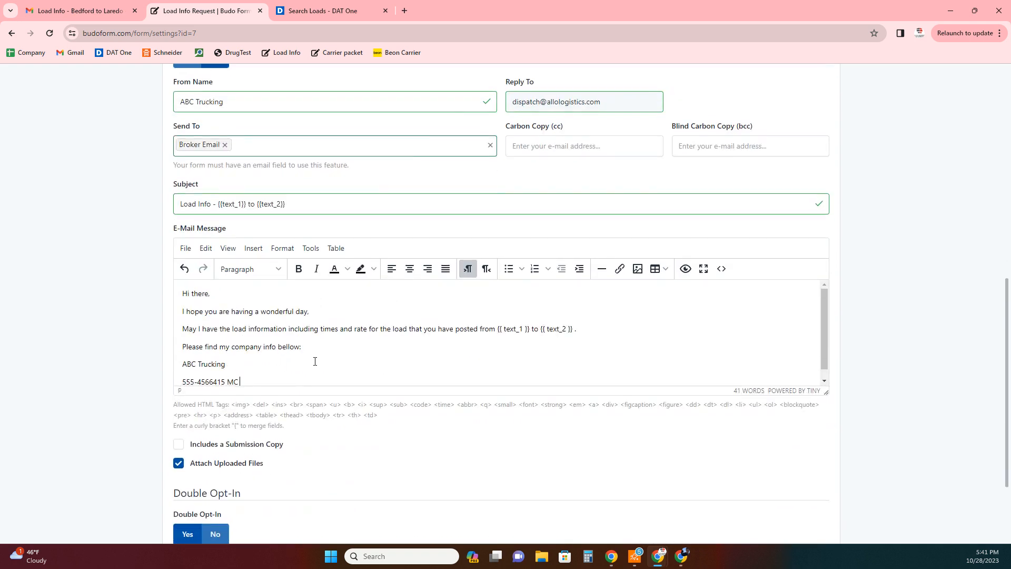
{"action": "left_click", "coordinate": [299, 269]}
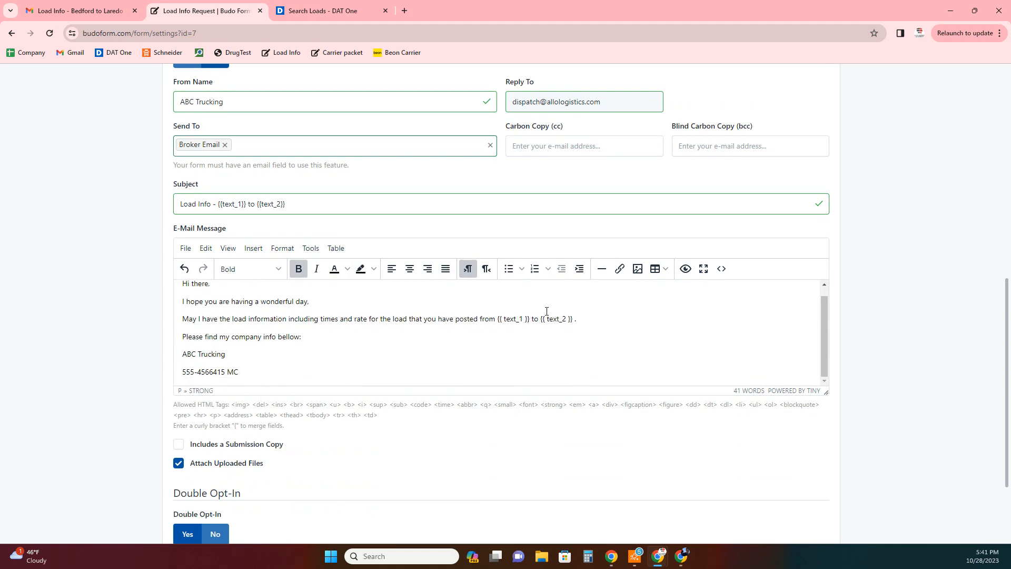
{"action": "scroll", "coordinate": [555, 307], "scroll_direction": "down", "scroll_amount": 2}
{"action": "scroll", "coordinate": [395, 290], "scroll_direction": "down", "scroll_amount": 2}
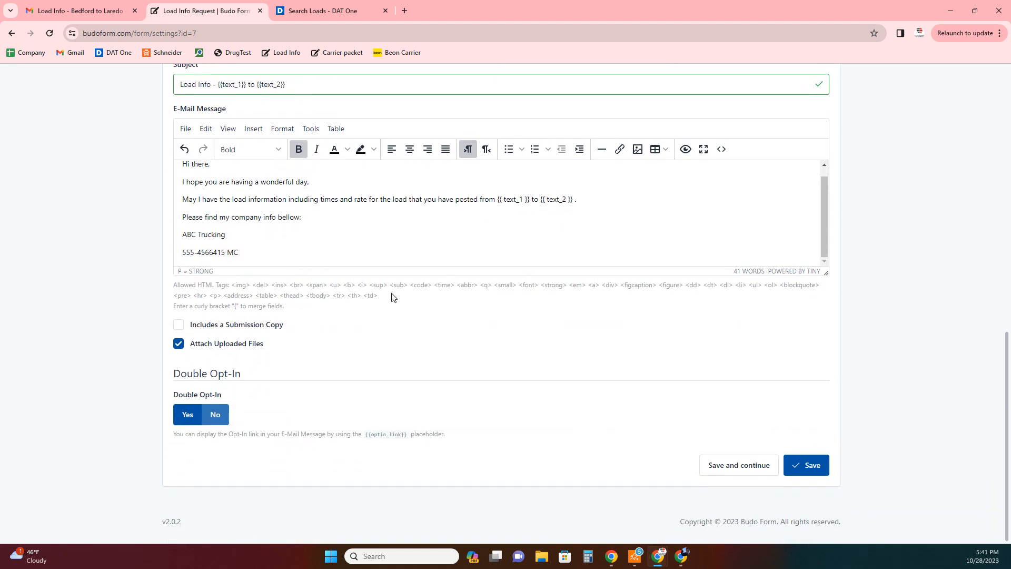
{"action": "left_click", "coordinate": [807, 470]}
{"action": "left_click_drag", "start_coordinate": [245, 253], "coordinate": [158, 248]}
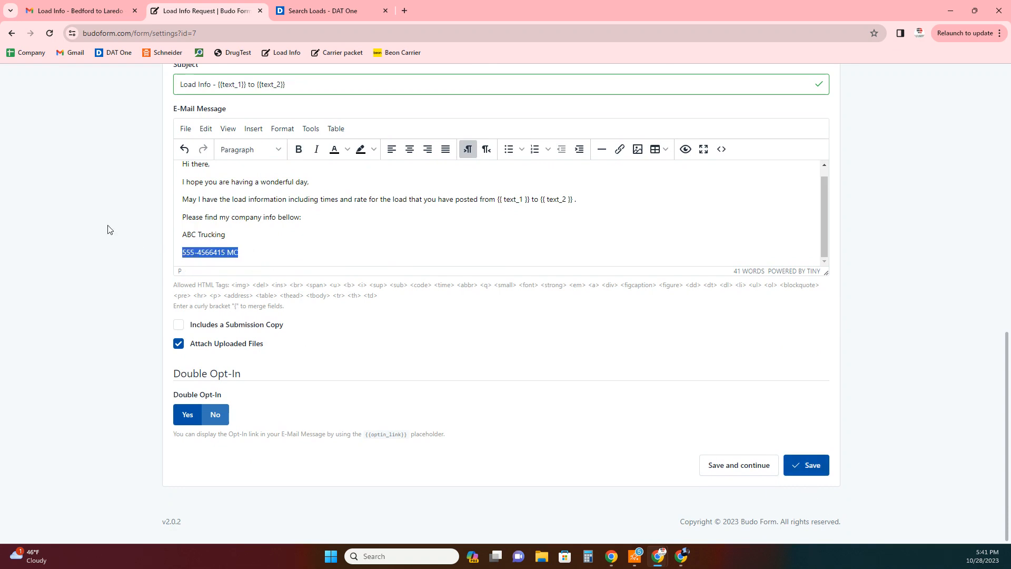
{"action": "key", "text": "BackSpace"}
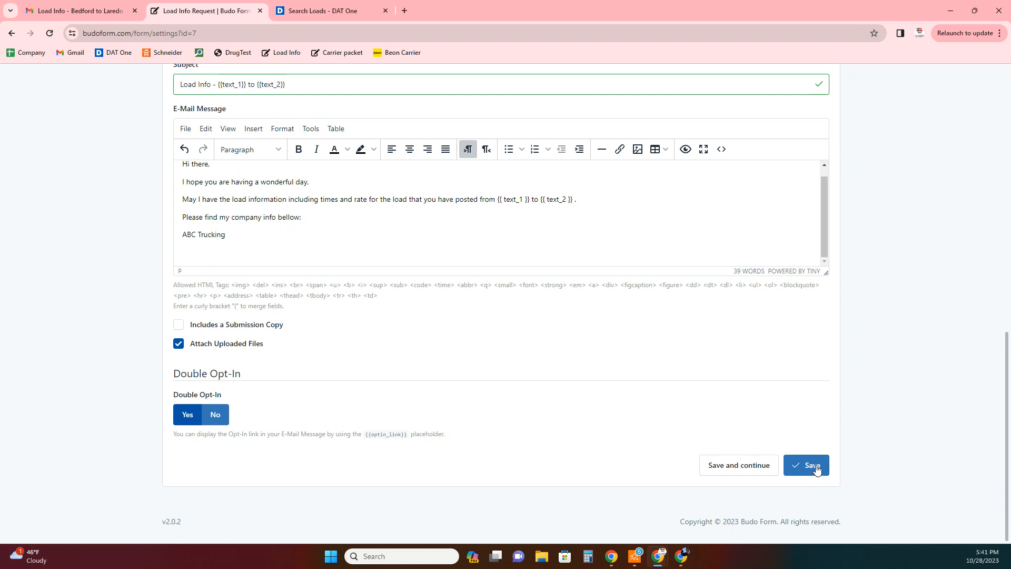
{"action": "left_click", "coordinate": [817, 471]}
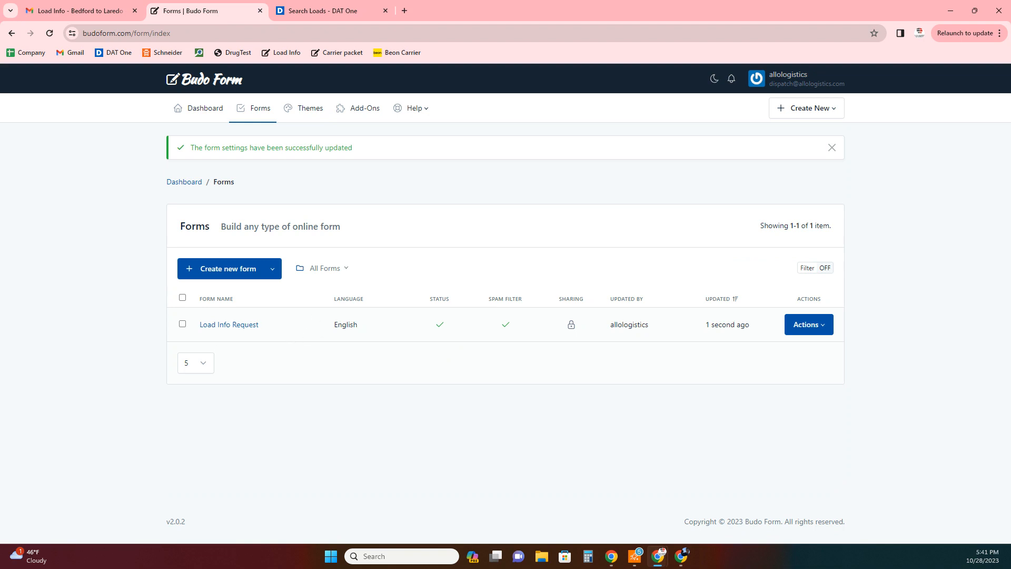
- Go to the Load Info Request form's Publish & Share links and open its Friendly Link
{"action": "left_click", "coordinate": [681, 555]}
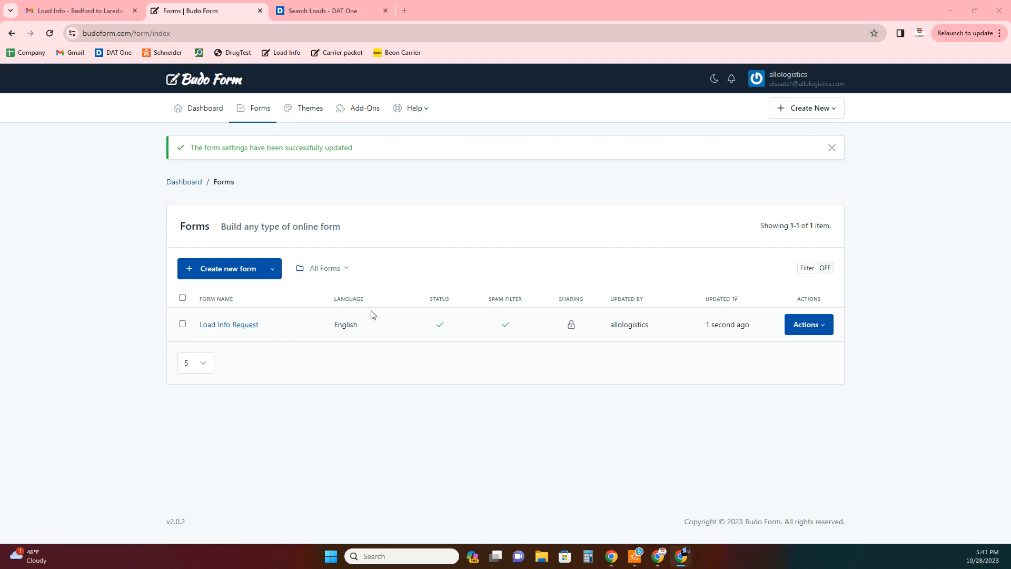
{"action": "left_click", "coordinate": [266, 109]}
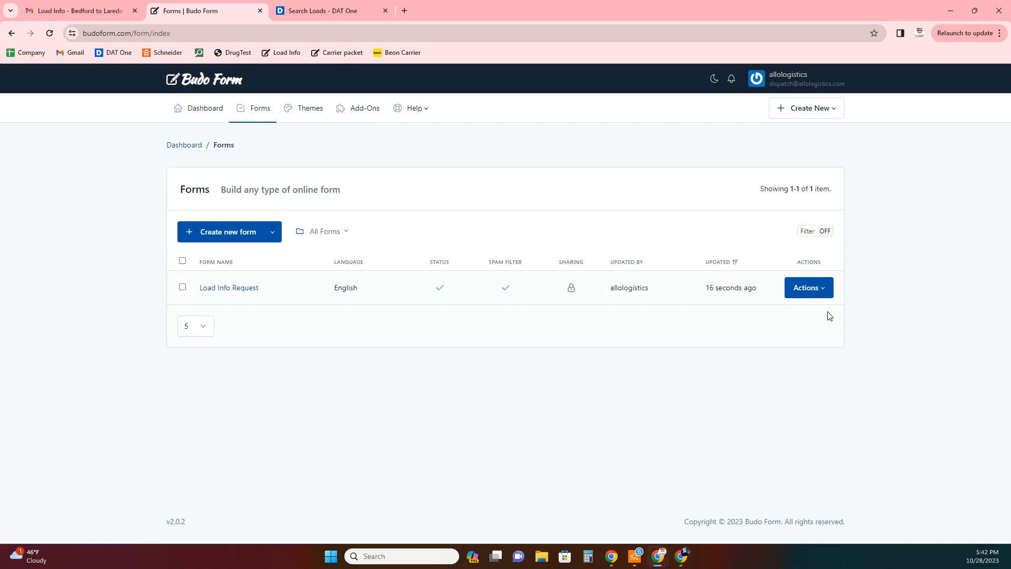
{"action": "left_click", "coordinate": [825, 293]}
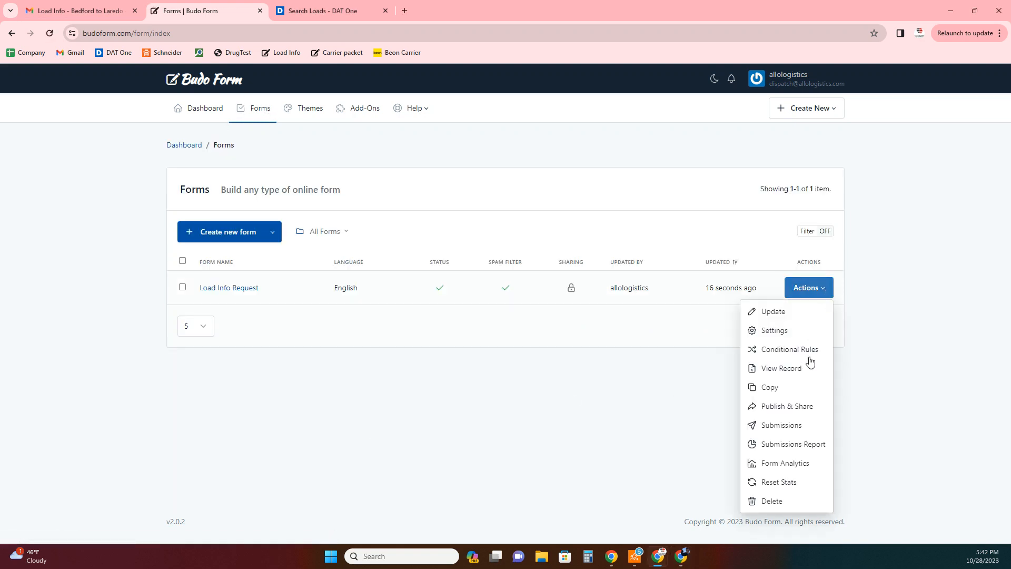
{"action": "left_click", "coordinate": [785, 407]}
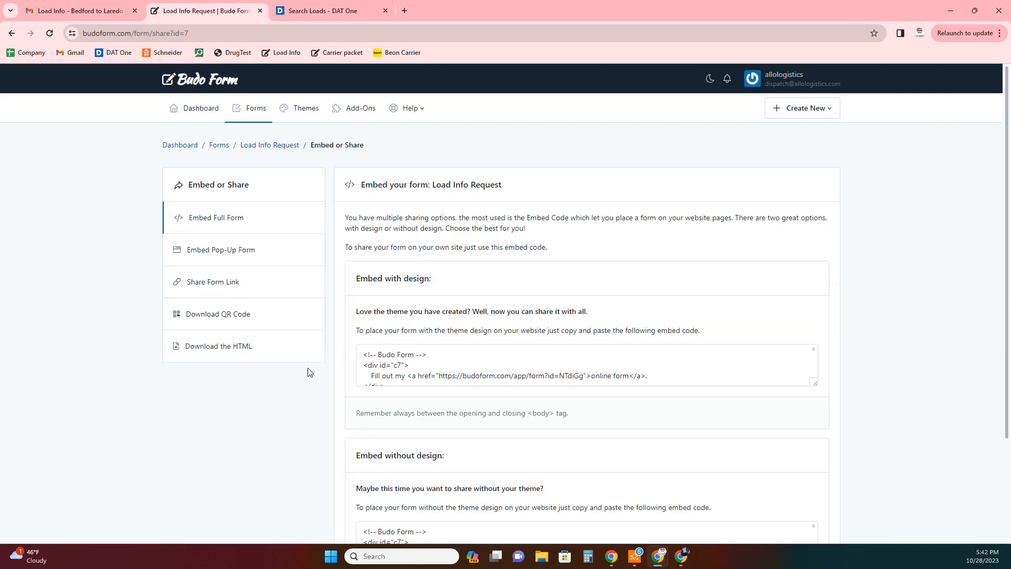
{"action": "scroll", "coordinate": [525, 302], "scroll_direction": "down", "scroll_amount": 1}
{"action": "scroll", "coordinate": [584, 302], "scroll_direction": "down", "scroll_amount": 3}
{"action": "scroll", "coordinate": [581, 302], "scroll_direction": "up", "scroll_amount": 4}
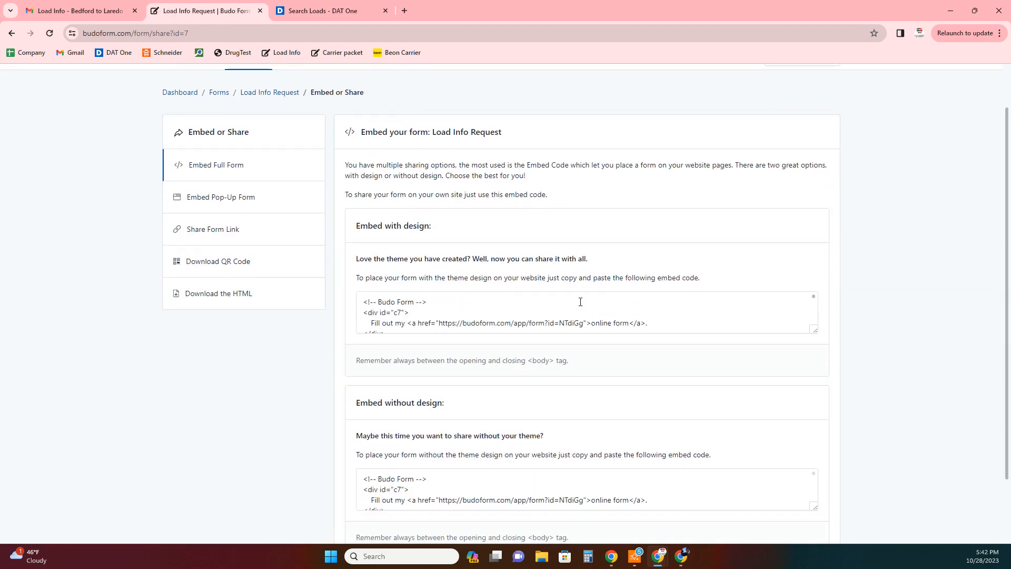
{"action": "scroll", "coordinate": [503, 353], "scroll_direction": "down", "scroll_amount": 1}
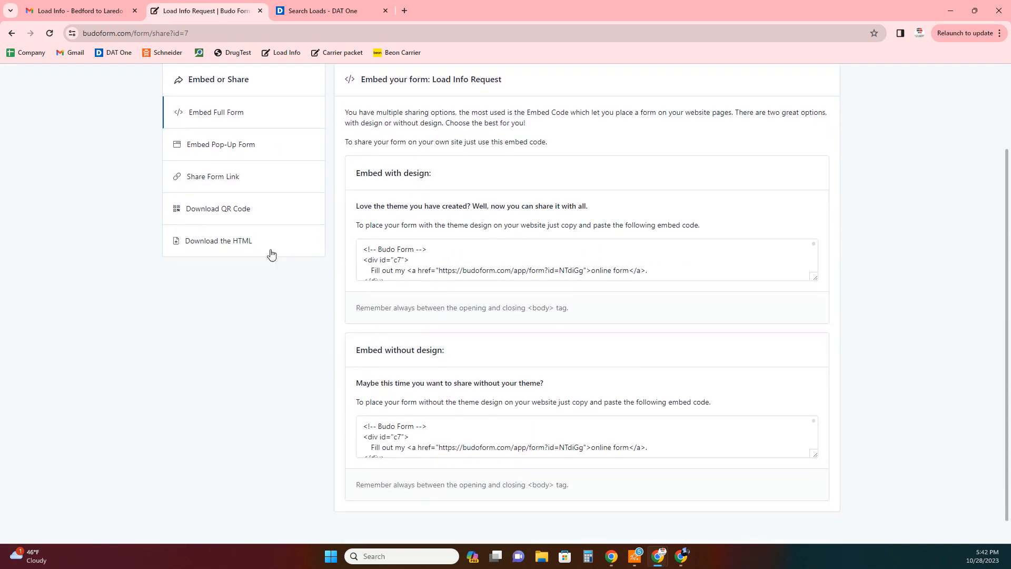
{"action": "left_click", "coordinate": [214, 184]}
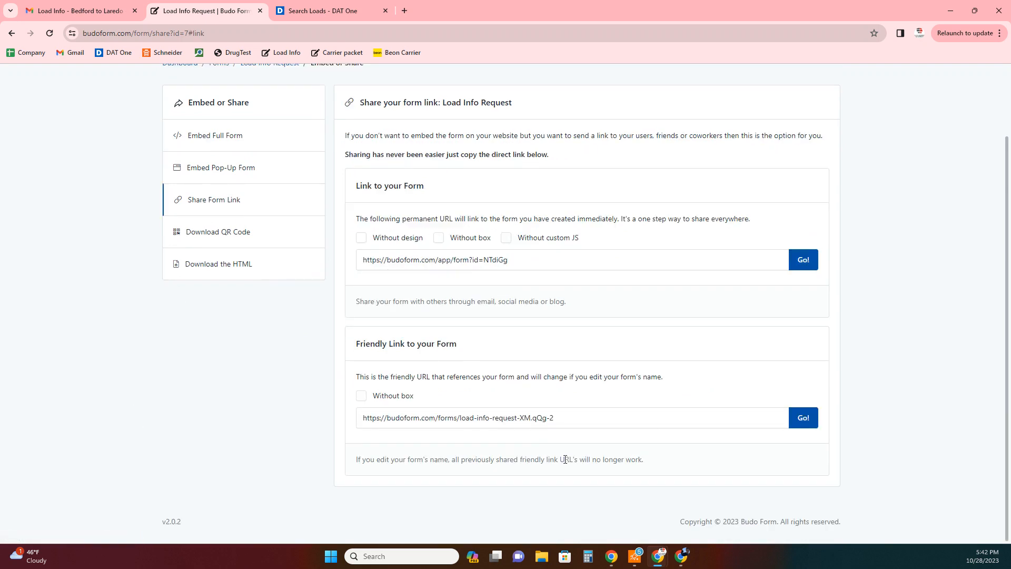
{"action": "left_click", "coordinate": [802, 418]}
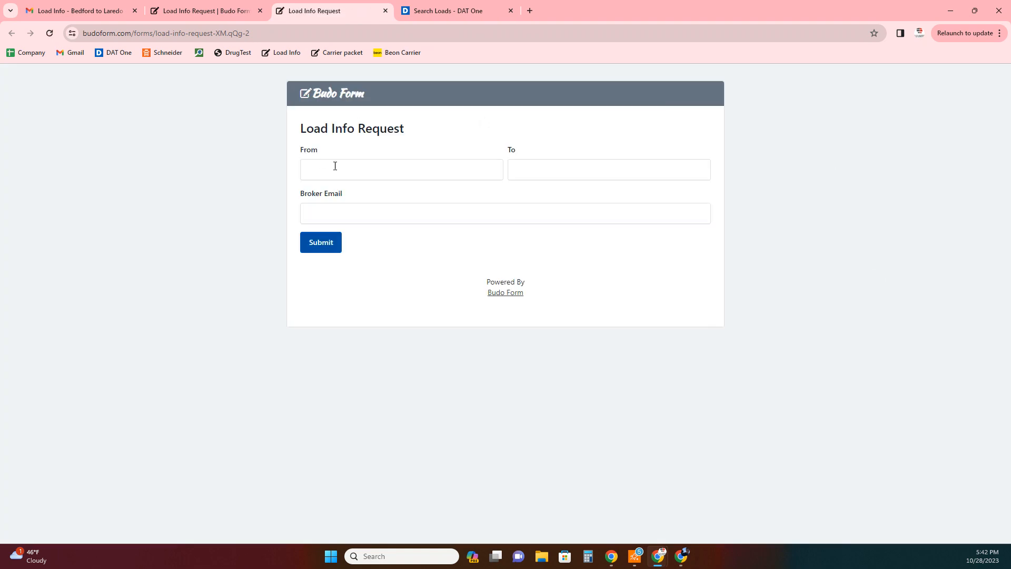
- Submit the form with From New York, To Los angeles and the autofilled broker email, then check Gmail
{"action": "left_click", "coordinate": [322, 170]}
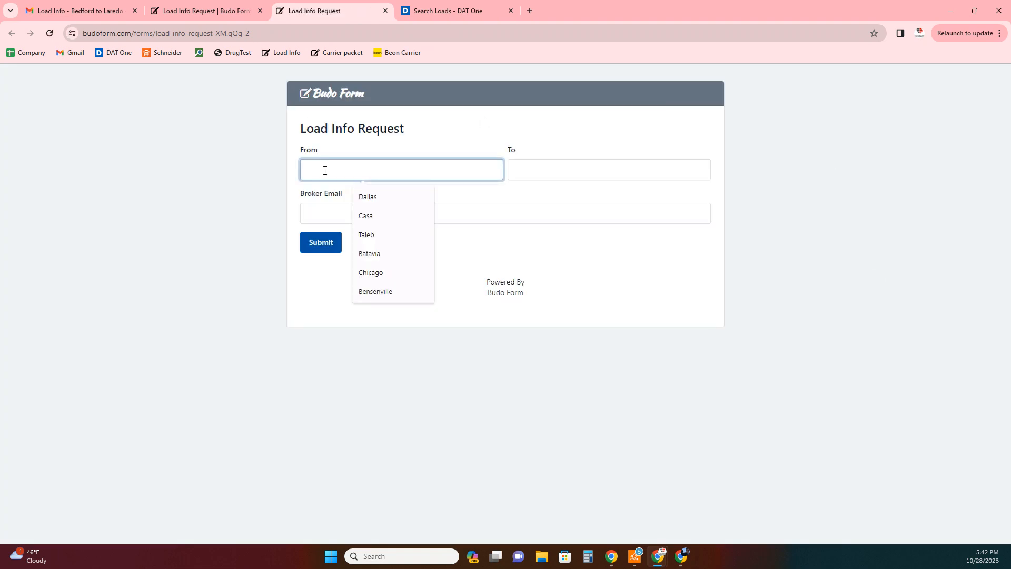
{"action": "type", "text": "New York"}
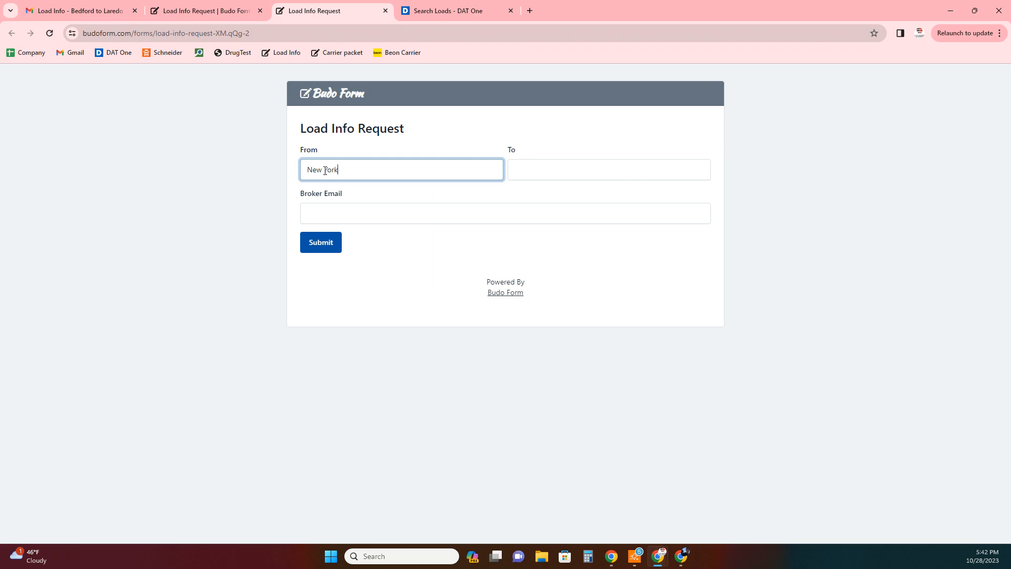
{"action": "key", "text": "Tab"}
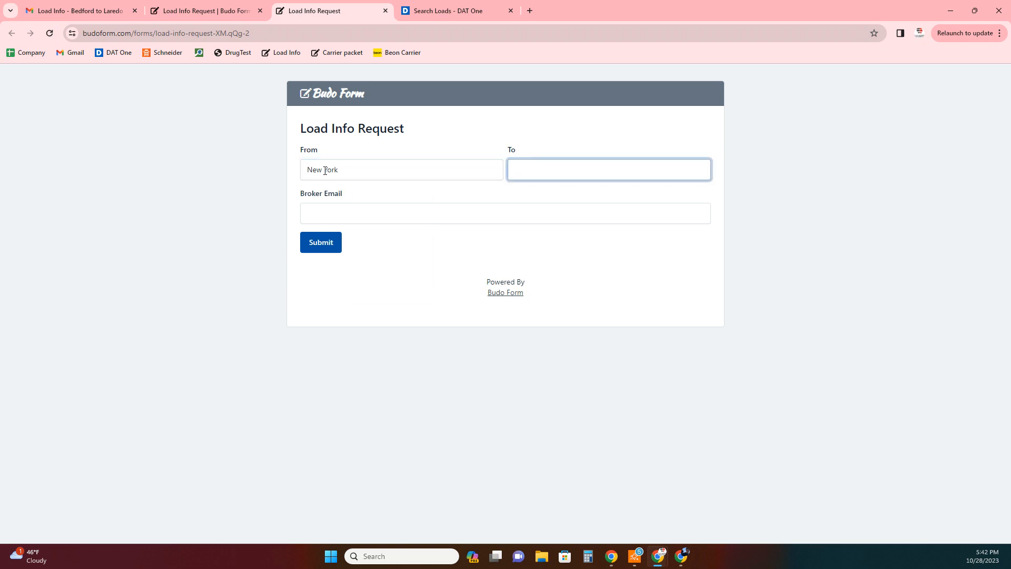
{"action": "type", "text": "Los angeles"}
{"action": "left_click", "coordinate": [321, 215]}
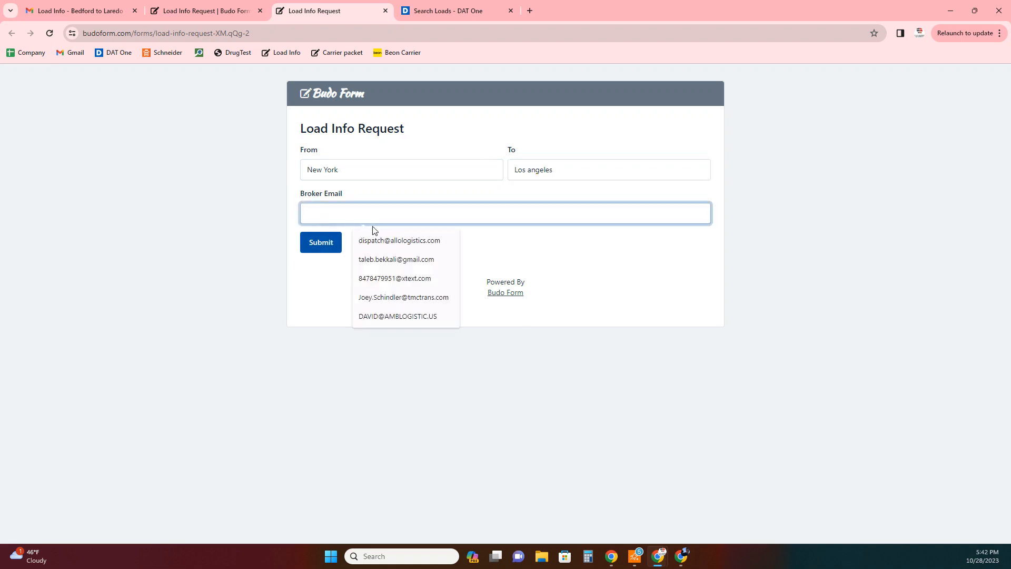
{"action": "left_click", "coordinate": [371, 240]}
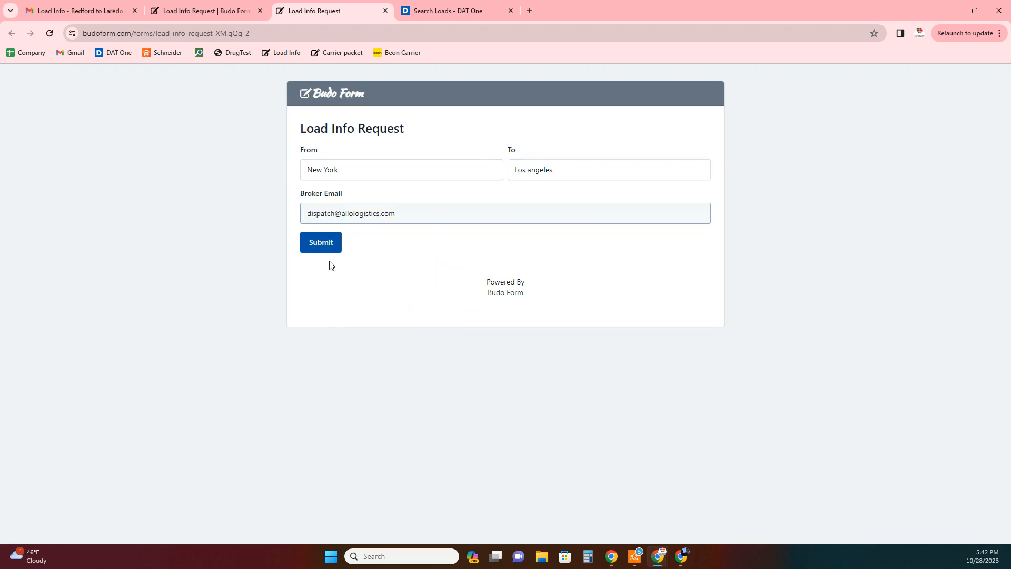
{"action": "left_click", "coordinate": [324, 246]}
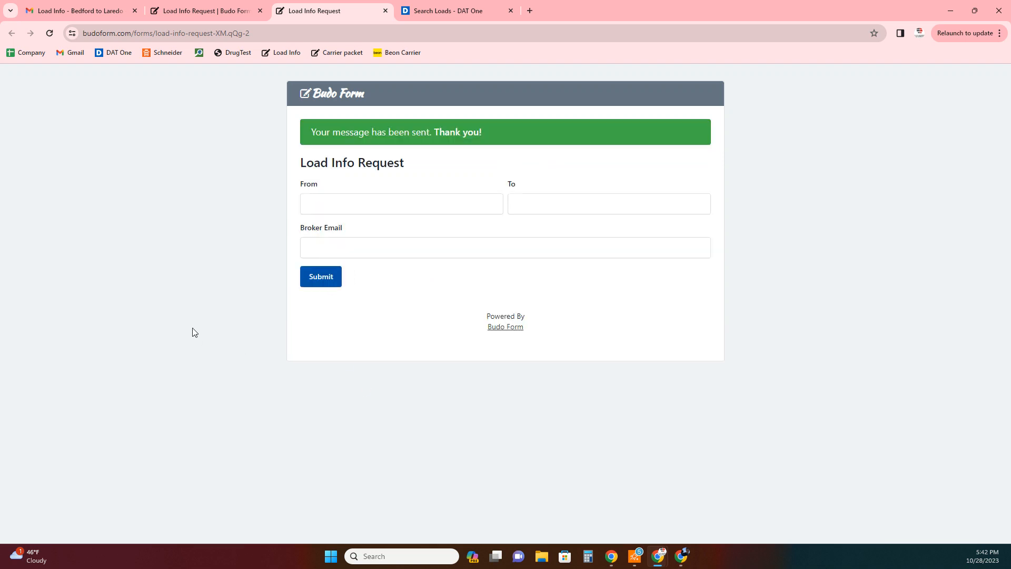
{"action": "left_click", "coordinate": [88, 16]}
{"action": "left_click", "coordinate": [131, 149]}
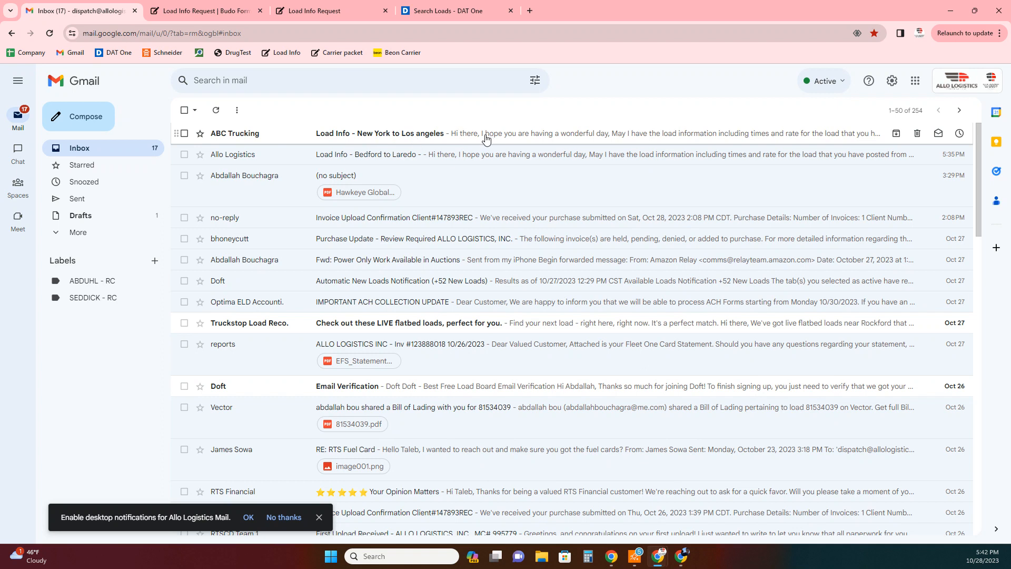
- Read the 'Load Info - New York to Los angeles' email, then return to the Budo Form share tab
{"action": "left_click", "coordinate": [427, 135]}
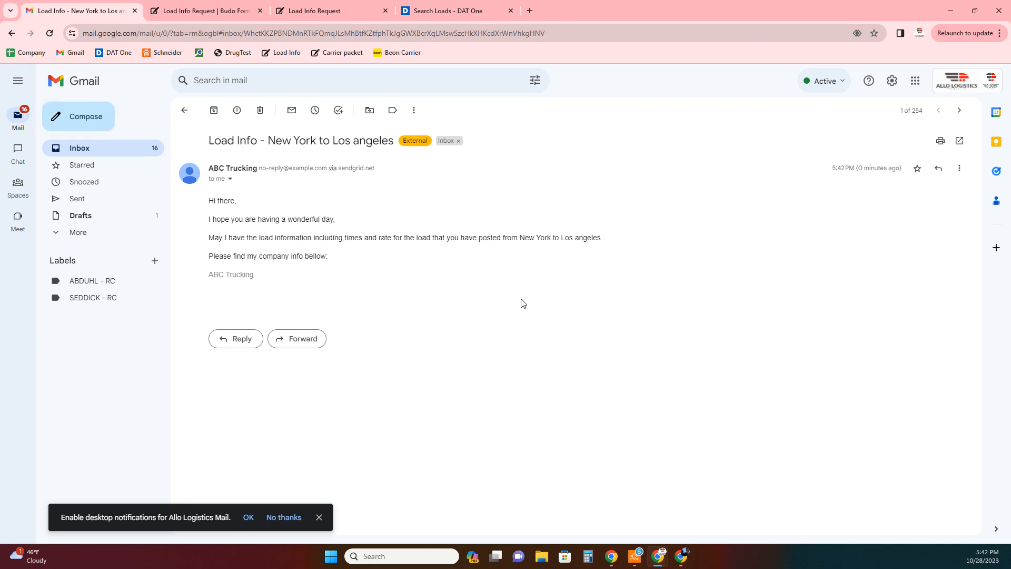
{"action": "left_click", "coordinate": [197, 14]}
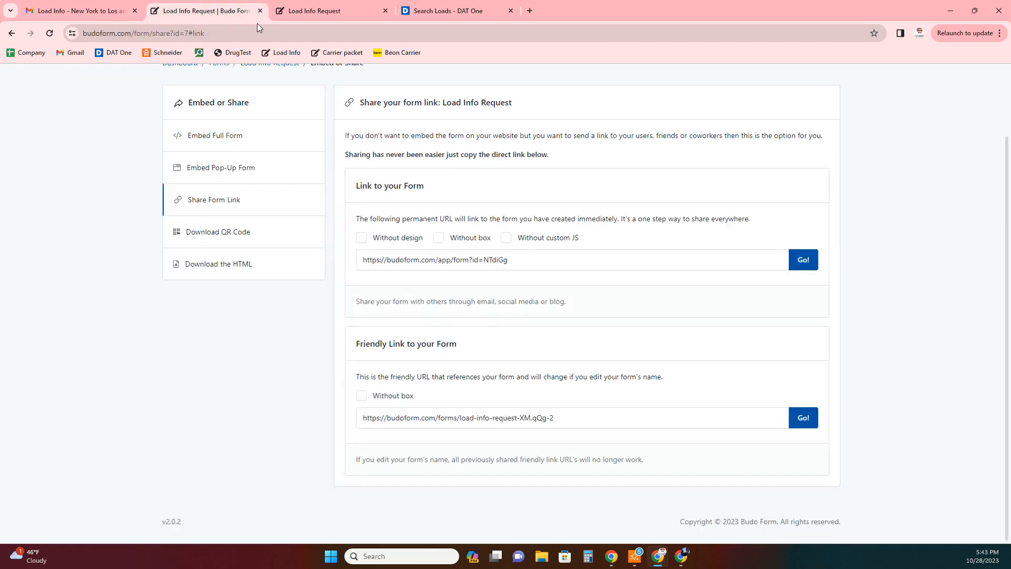
- Switch to the submitted Load Info Request page and inspect the form's path in its web address
{"action": "left_click", "coordinate": [304, 14]}
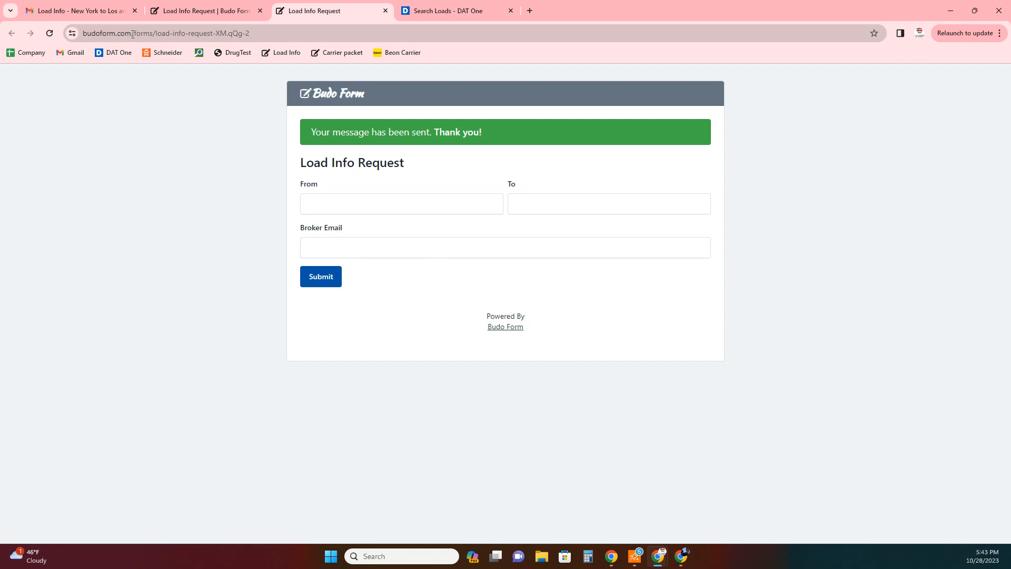
{"action": "left_click_drag", "start_coordinate": [131, 33], "coordinate": [291, 33]}
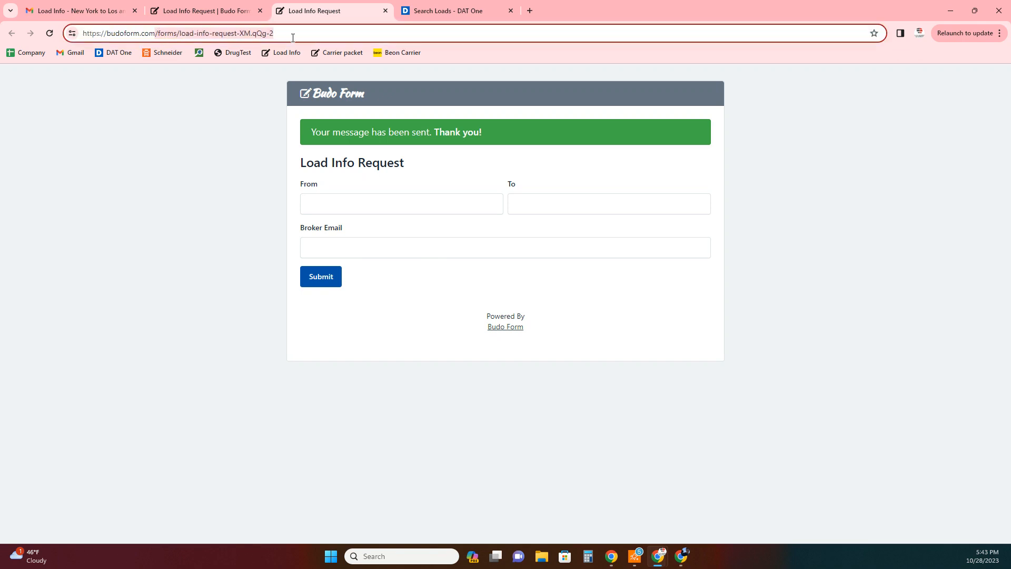
{"action": "left_click", "coordinate": [138, 174]}
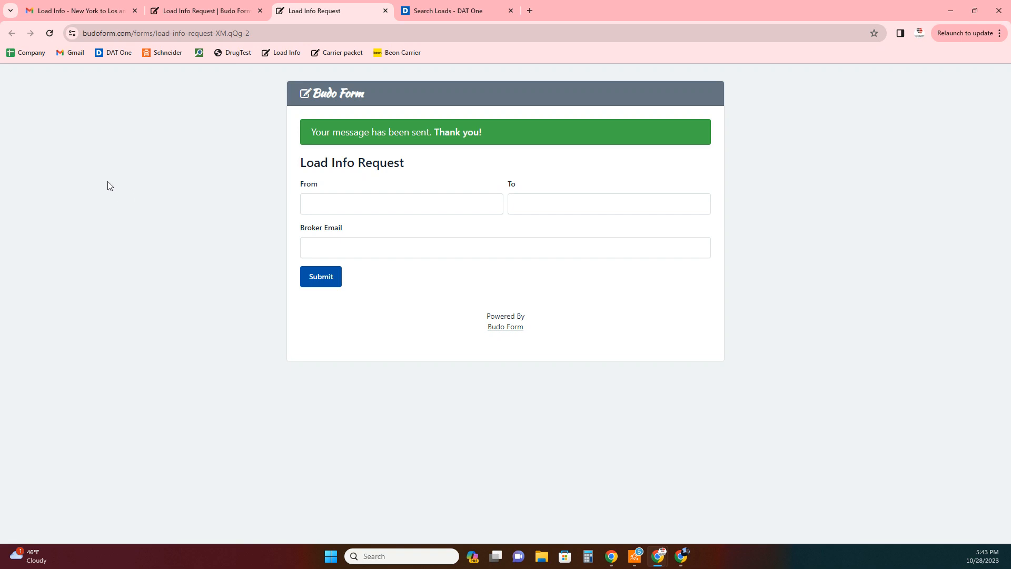
{"action": "left_click_drag", "start_coordinate": [250, 33], "coordinate": [136, 36]}
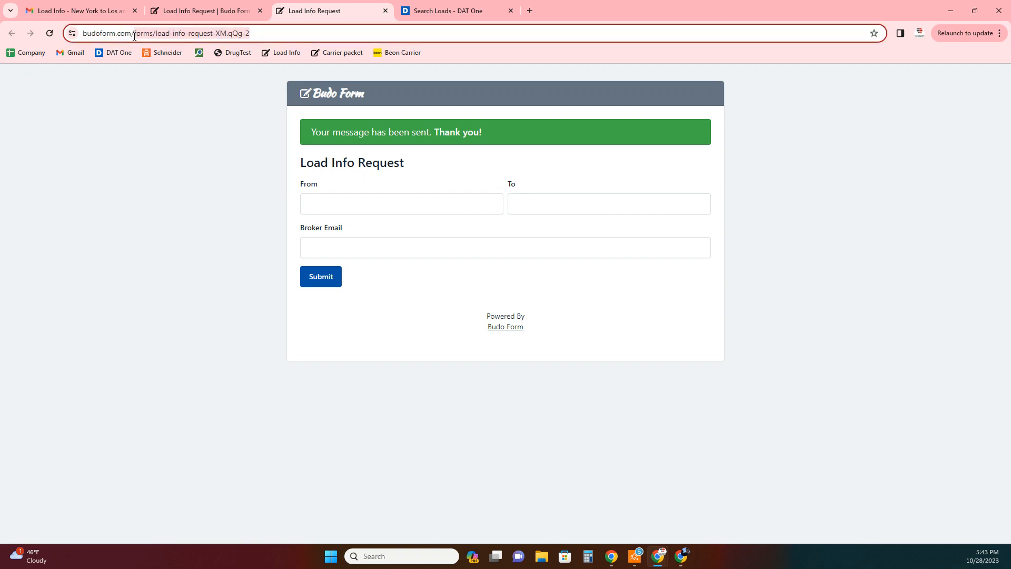
{"action": "left_click", "coordinate": [142, 121]}
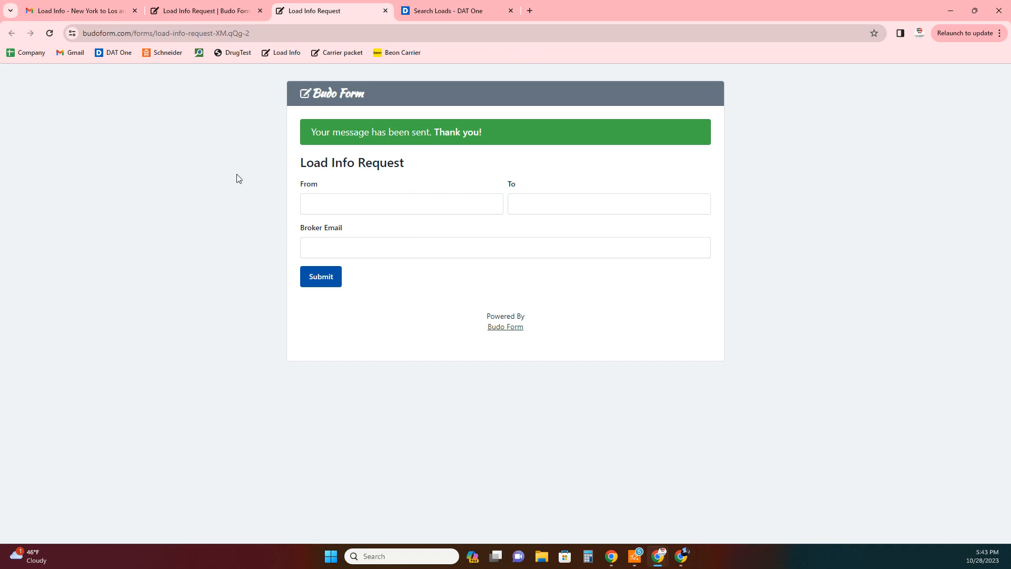
- Submit the Carrier packet form with the autofilled broker email, then open the Gmail inbox
{"action": "left_click", "coordinate": [337, 54]}
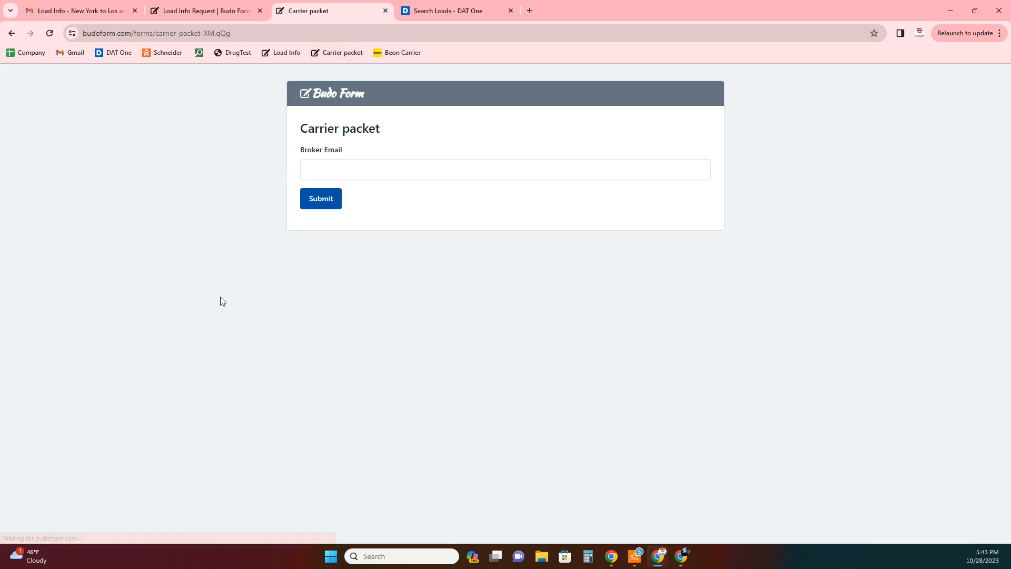
{"action": "left_click", "coordinate": [349, 175]}
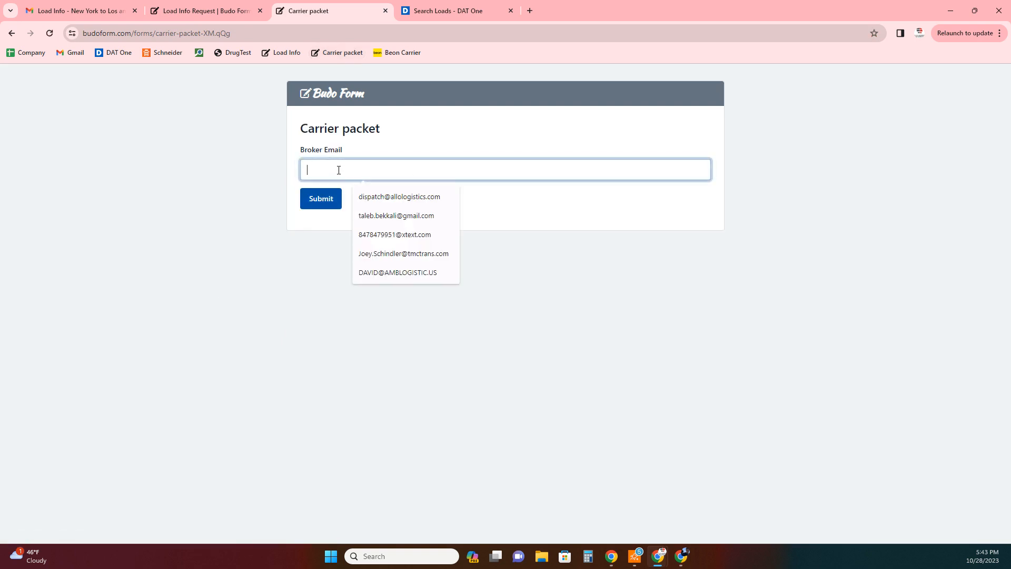
{"action": "left_click", "coordinate": [418, 198]}
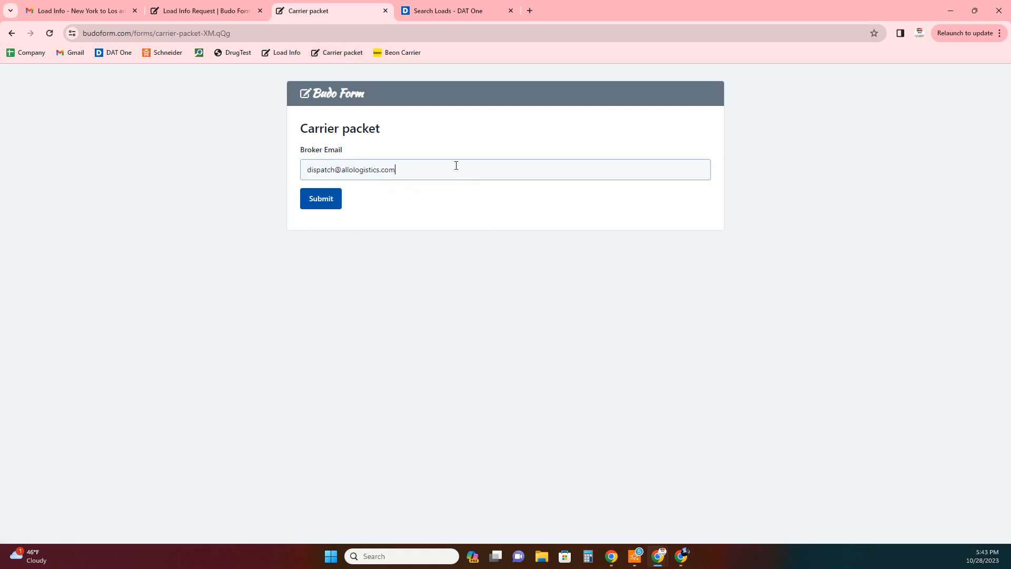
{"action": "left_click", "coordinate": [330, 203]}
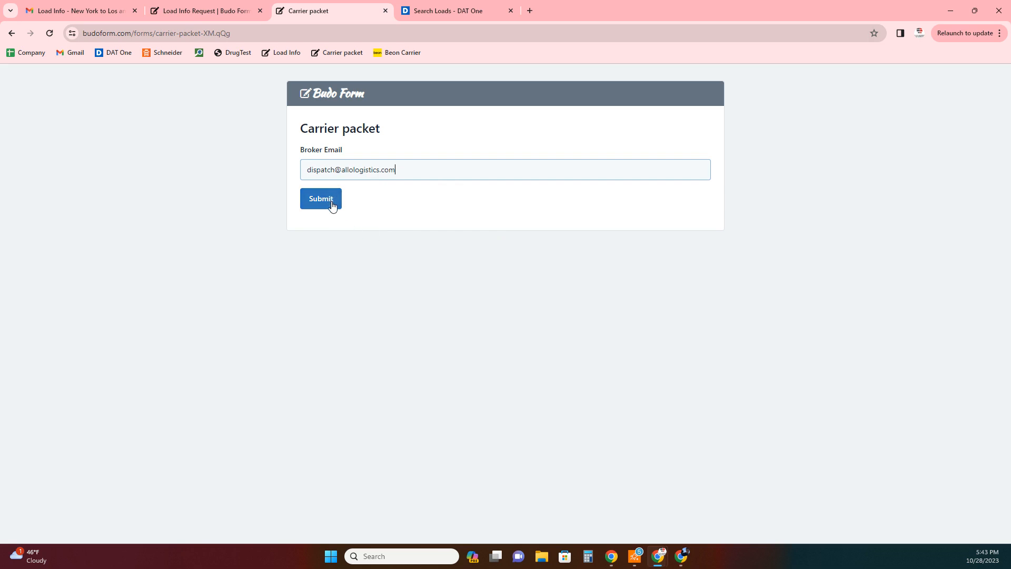
{"action": "left_click", "coordinate": [327, 210]}
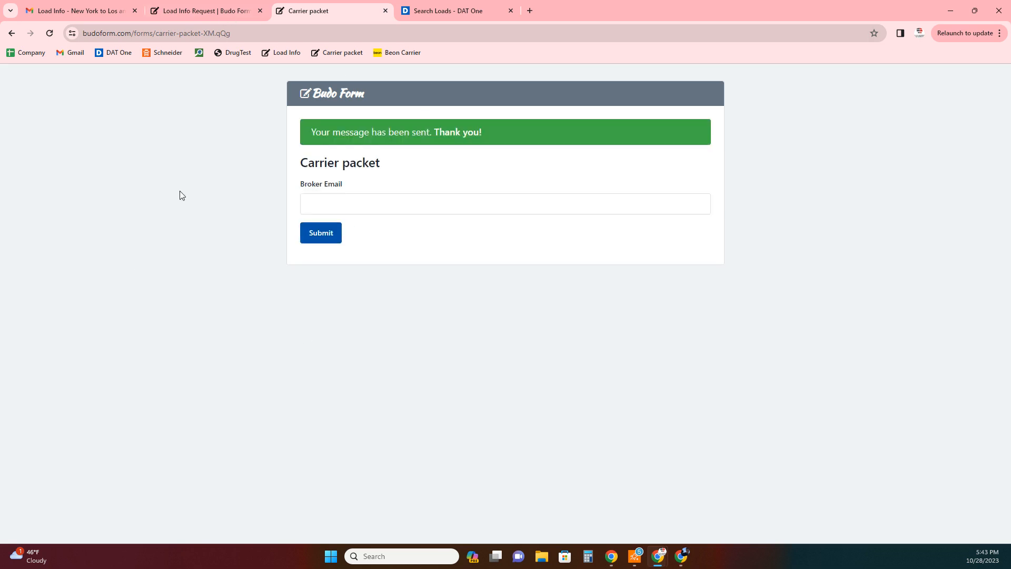
{"action": "left_click", "coordinate": [76, 10]}
{"action": "left_click", "coordinate": [80, 151]}
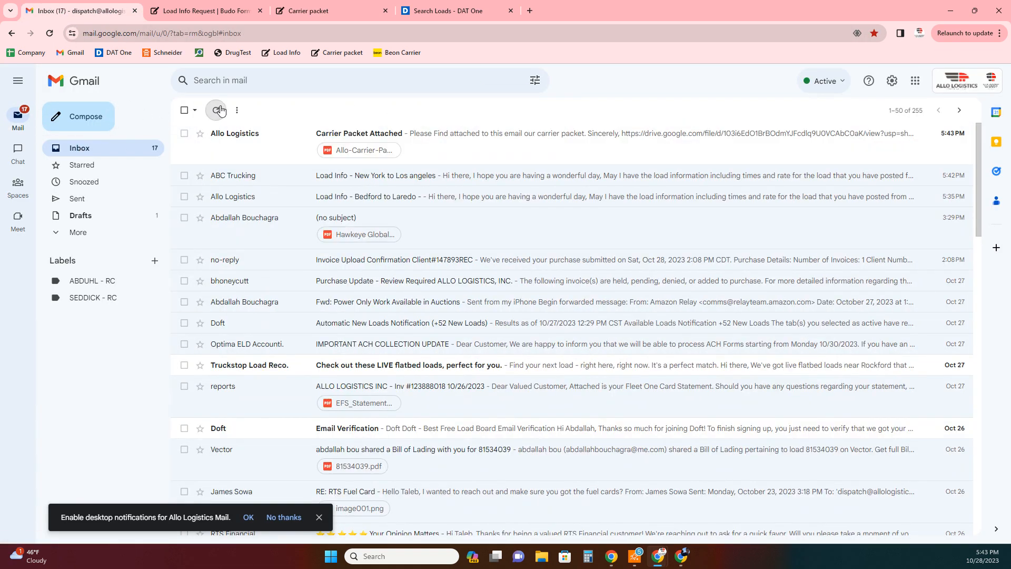
- Open the 'Carrier Packet Attached' email and page through its PDF attachment preview before closing it
{"action": "left_click", "coordinate": [259, 143]}
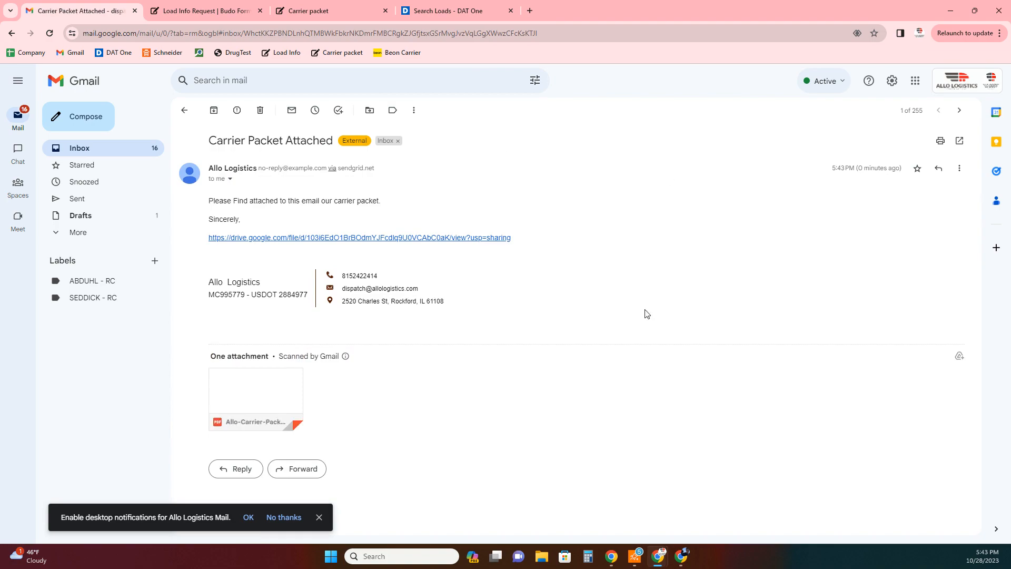
{"action": "left_click", "coordinate": [284, 388]}
{"action": "scroll", "coordinate": [671, 222], "scroll_direction": "down", "scroll_amount": 20}
{"action": "scroll", "coordinate": [652, 253], "scroll_direction": "down", "scroll_amount": 10}
{"action": "scroll", "coordinate": [621, 202], "scroll_direction": "up", "scroll_amount": 15}
{"action": "scroll", "coordinate": [621, 202], "scroll_direction": "up", "scroll_amount": 5}
{"action": "left_click", "coordinate": [116, 439]}
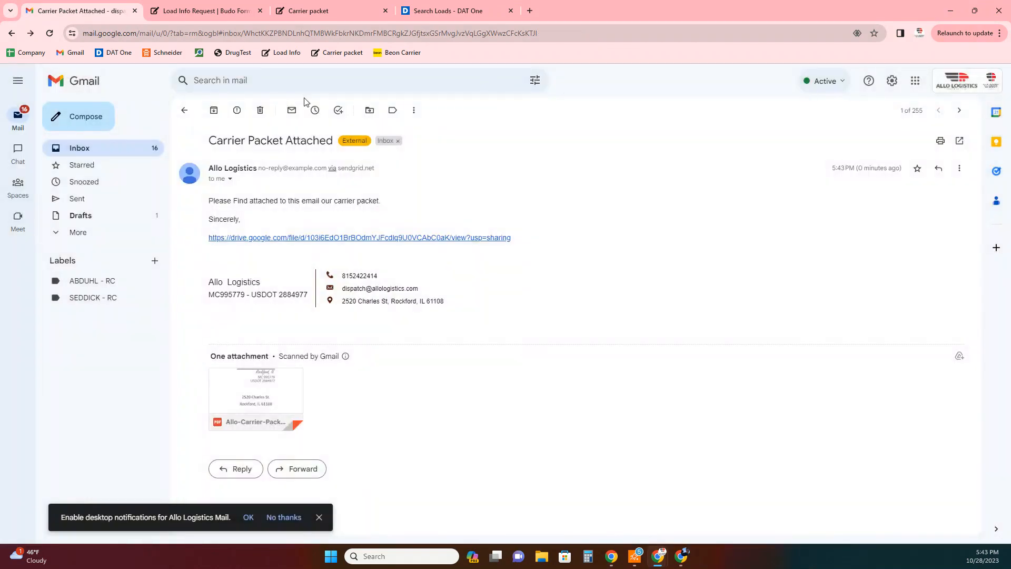